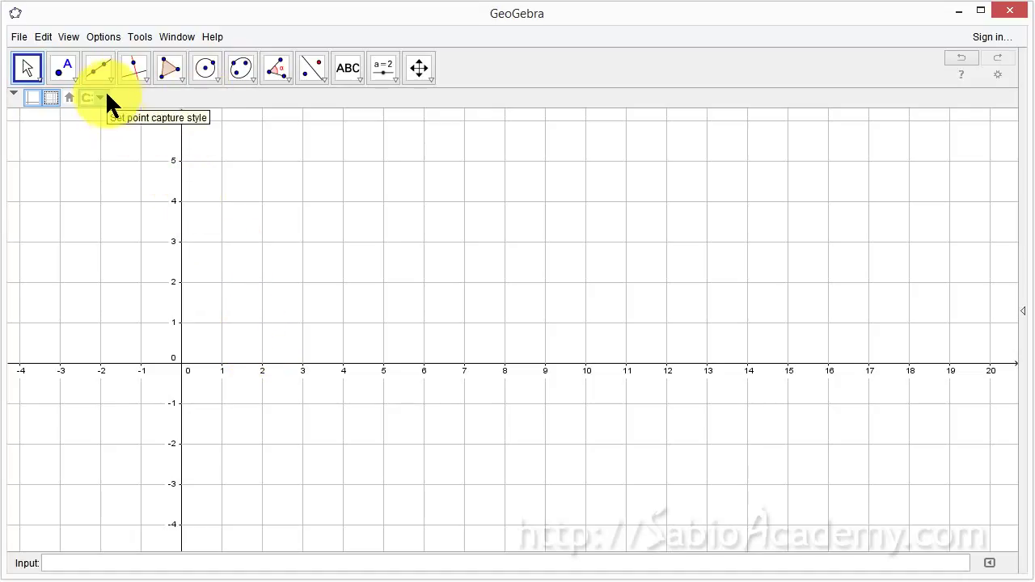
# Look through the Conic and Angle tool lists, then bring up the Line tool list
pyautogui.click(254, 79)
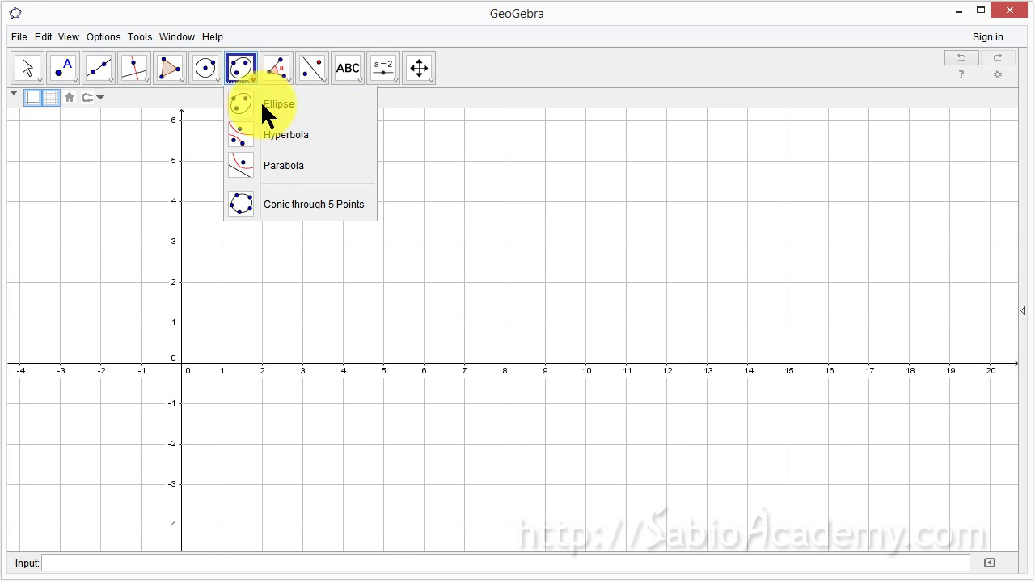
pyautogui.moveTo(271, 72)
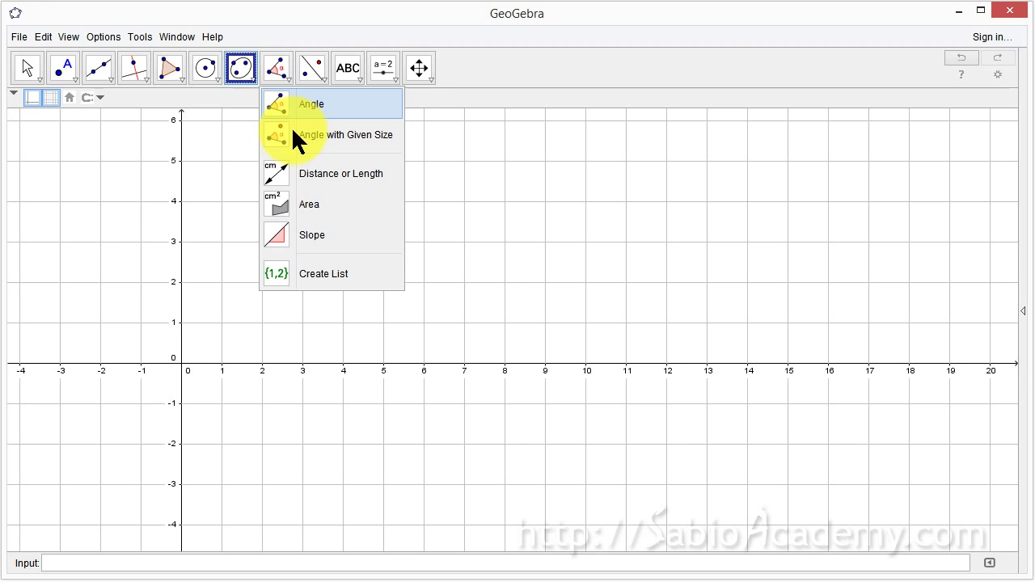
pyautogui.click(110, 79)
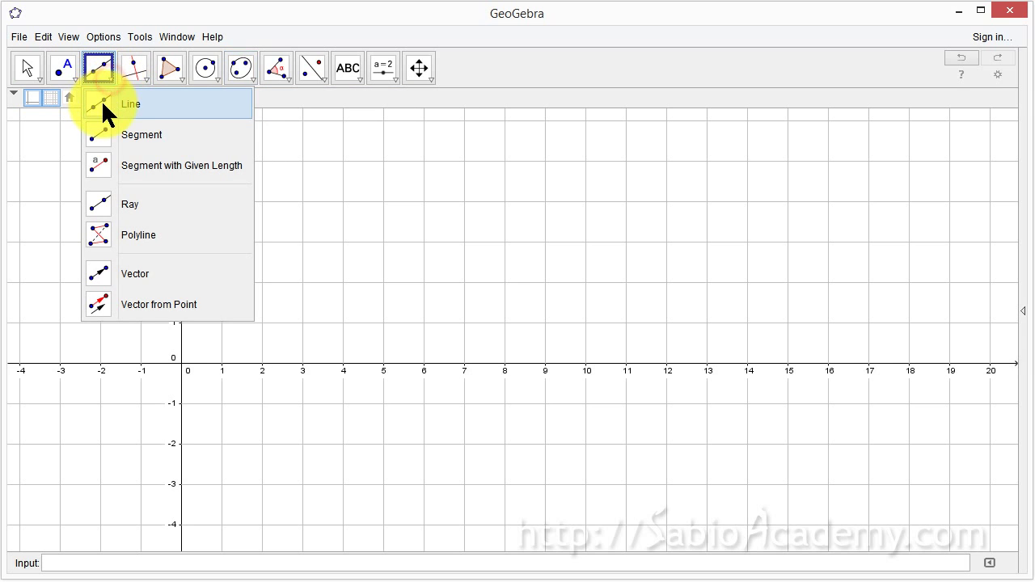
# Draw two segments that meet at a shared top vertex
pyautogui.click(104, 135)
pyautogui.click(300, 268)
pyautogui.click(477, 186)
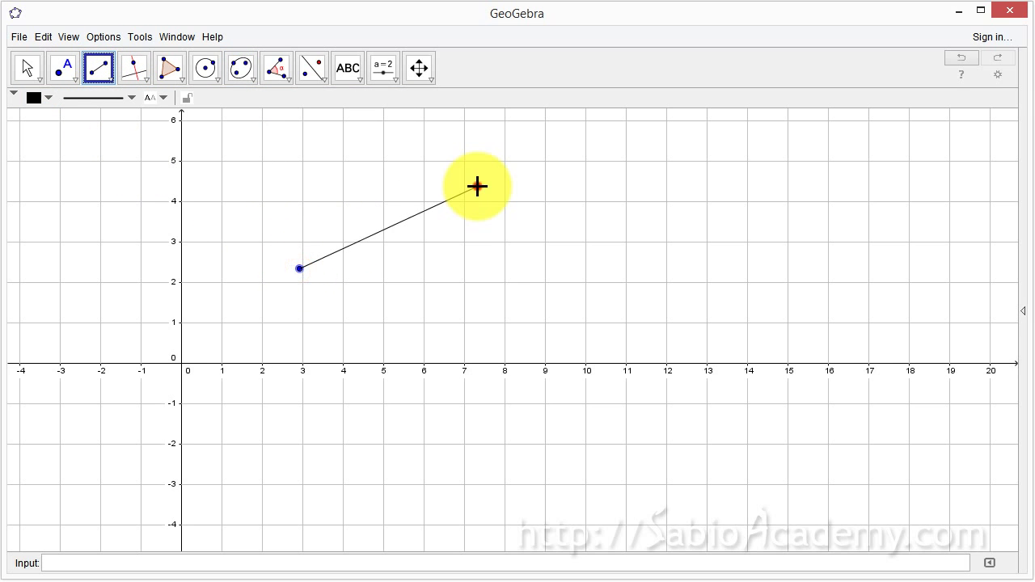
pyautogui.click(440, 328)
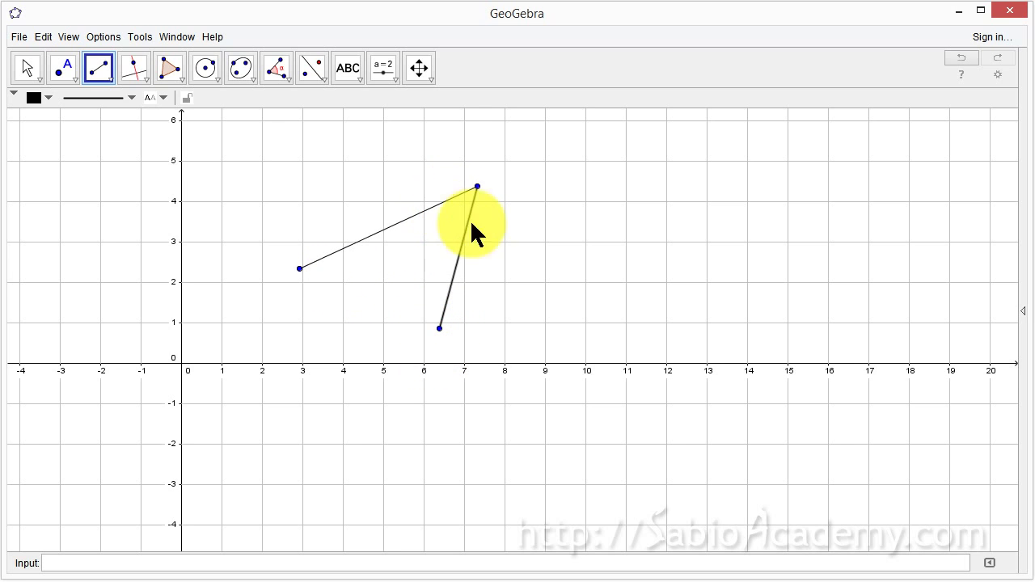
# Start an angle measurement from the left point and vertex, then cancel it
pyautogui.click(287, 80)
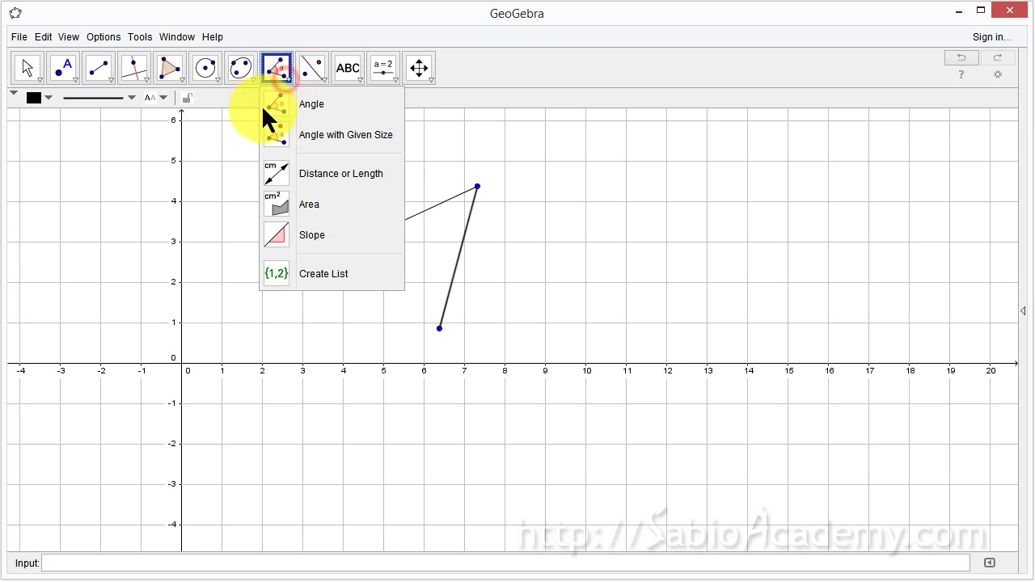
pyautogui.click(271, 106)
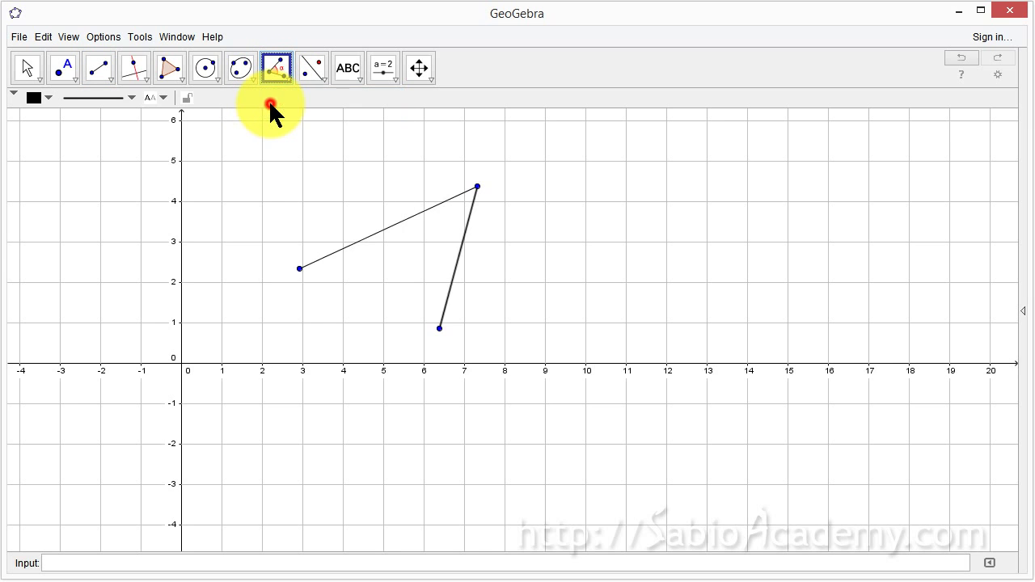
pyautogui.click(300, 268)
pyautogui.click(478, 186)
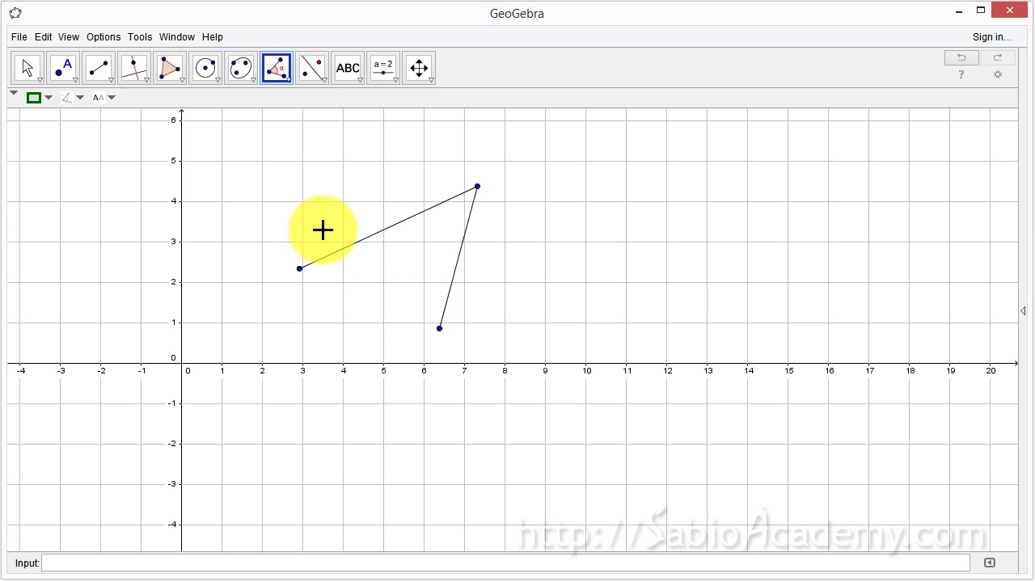
pyautogui.moveTo(347, 208)
pyautogui.mouseDown()
pyautogui.moveTo(495, 154)
pyautogui.moveTo(493, 245)
pyautogui.moveTo(540, 139)
pyautogui.moveTo(432, 157)
pyautogui.moveTo(375, 182)
pyautogui.moveTo(364, 120)
pyautogui.moveTo(347, 170)
pyautogui.mouseUp()
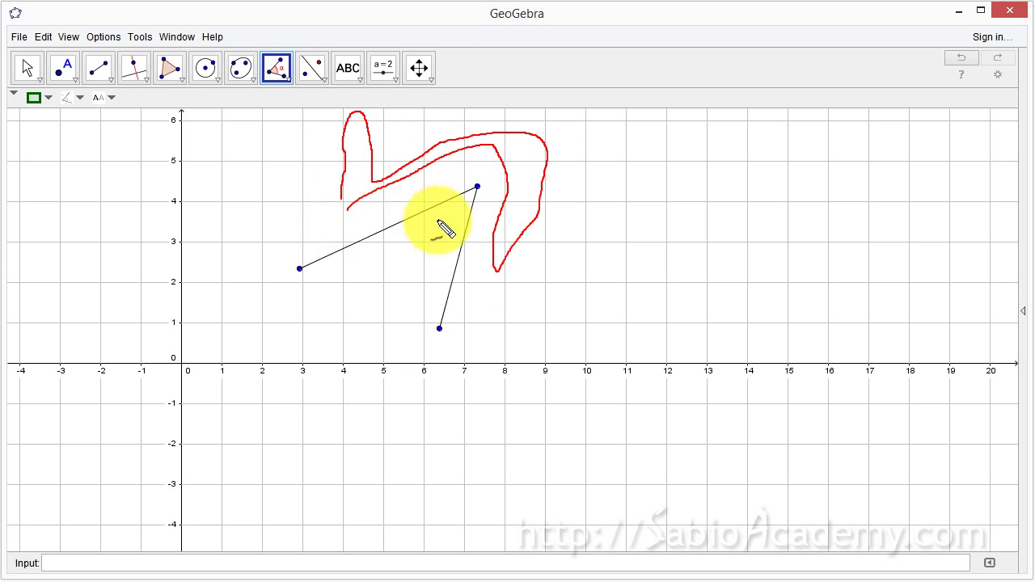
pyautogui.moveTo(381, 202)
pyautogui.mouseDown()
pyautogui.moveTo(399, 192)
pyautogui.moveTo(493, 252)
pyautogui.moveTo(445, 273)
pyautogui.moveTo(492, 219)
pyautogui.moveTo(469, 257)
pyautogui.mouseUp()
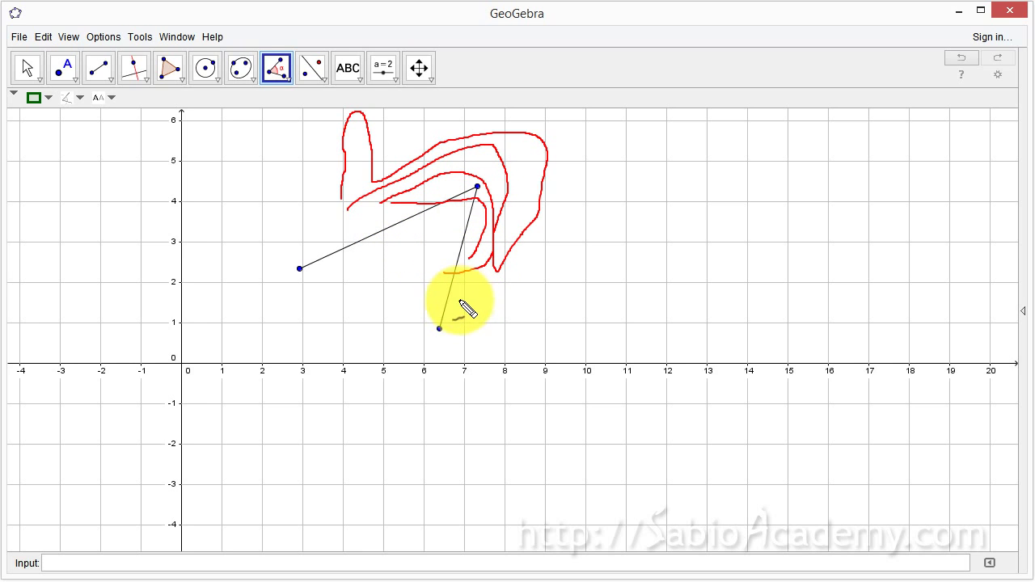
pyautogui.press('Escape')
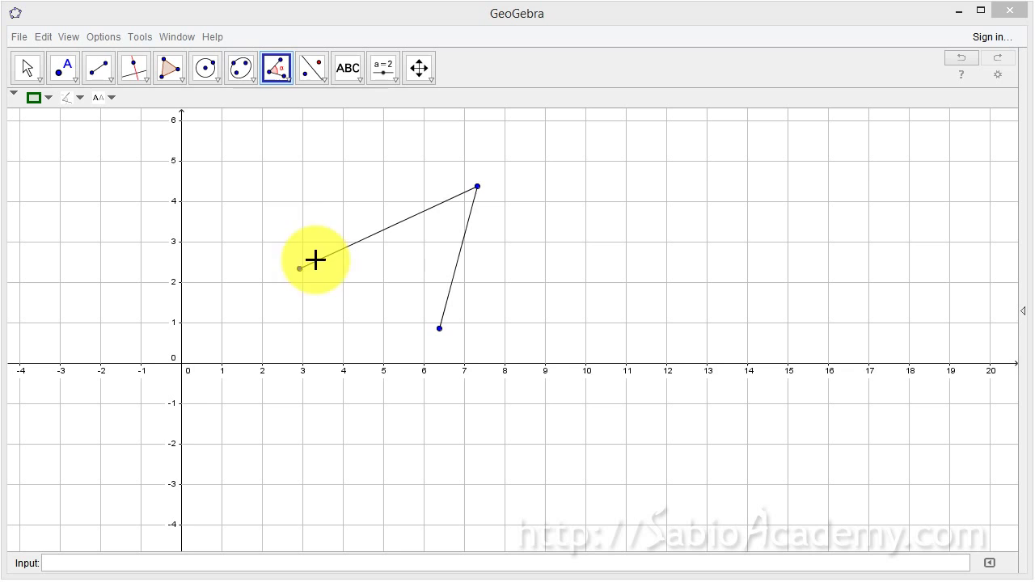
# Measure the angle between the two segments, giving 50.17°
pyautogui.click(274, 78)
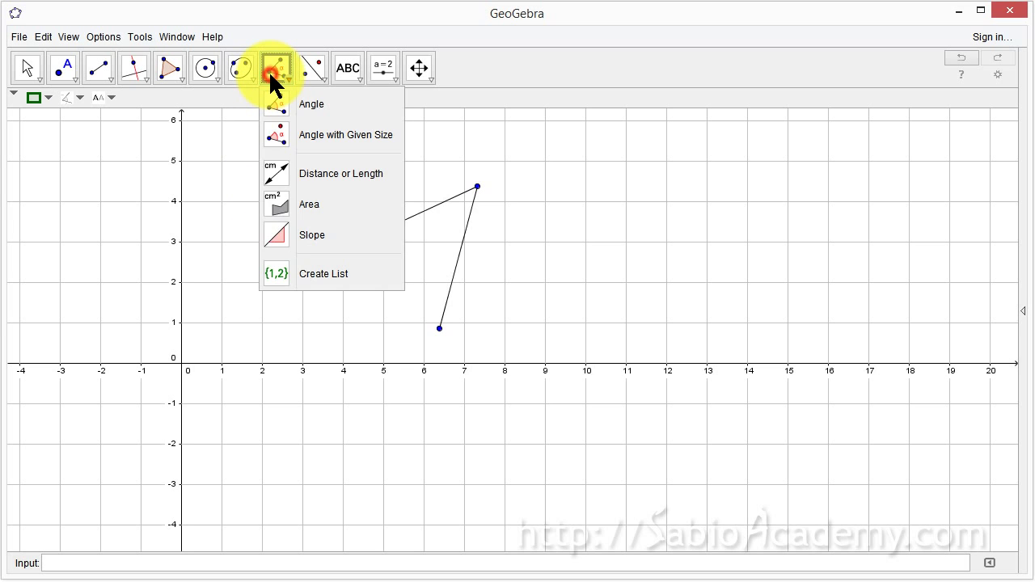
pyautogui.click(273, 85)
pyautogui.click(274, 83)
pyautogui.click(275, 103)
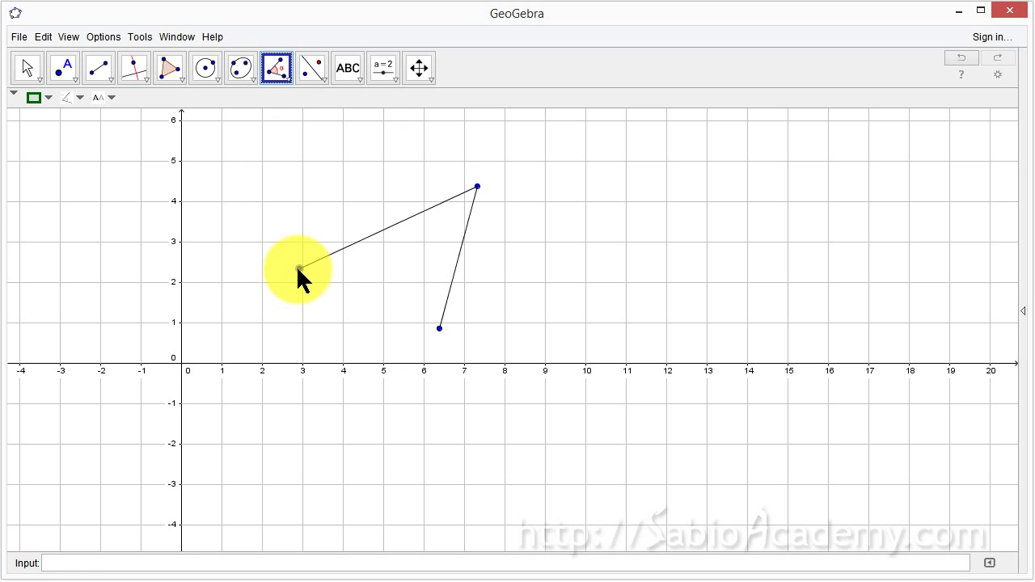
pyautogui.click(298, 267)
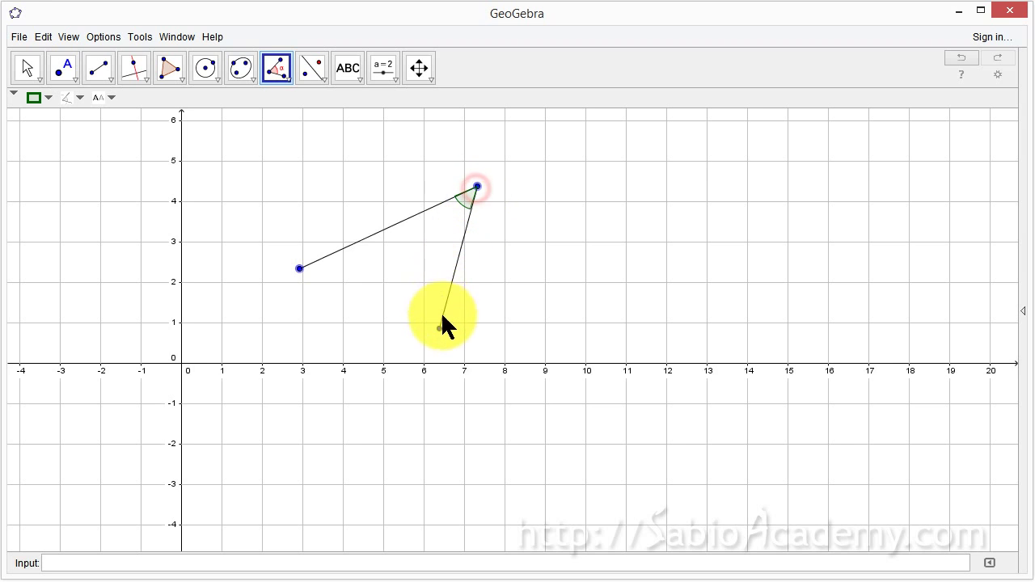
pyautogui.click(439, 328)
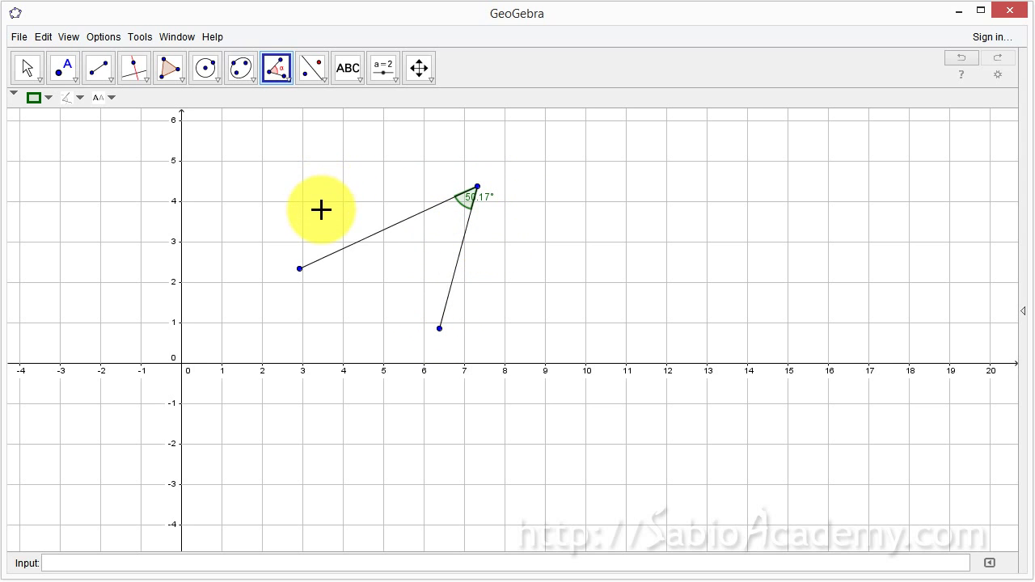
# Draw a second pair of segments joined at a new vertex to the right
pyautogui.click(97, 69)
pyautogui.click(534, 271)
pyautogui.click(608, 165)
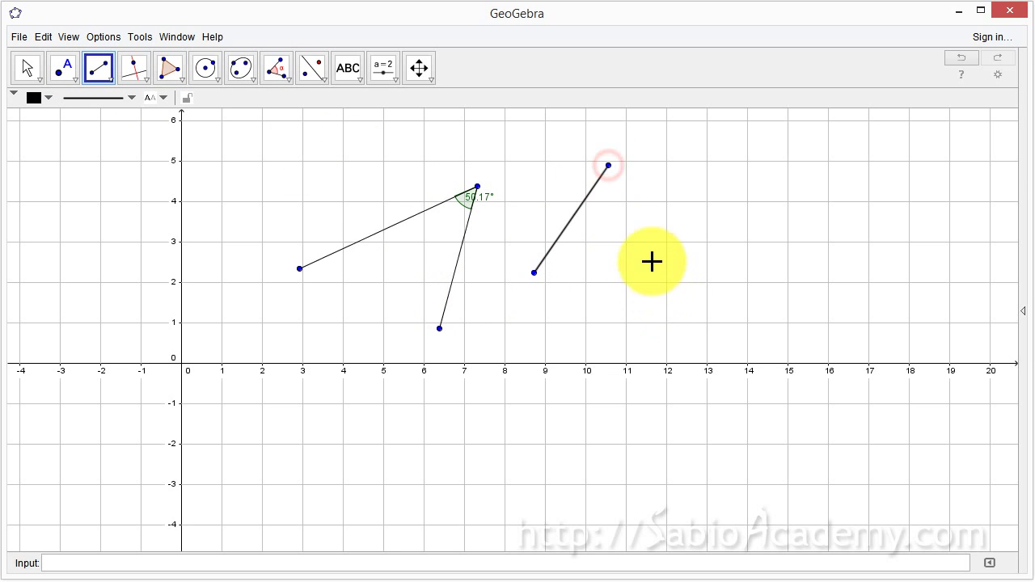
pyautogui.click(610, 165)
pyautogui.click(649, 317)
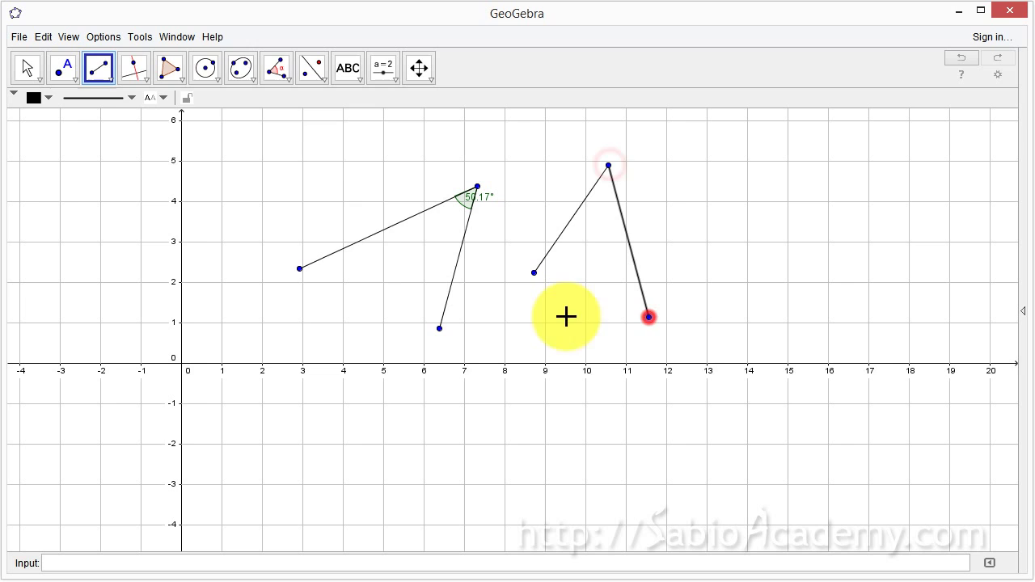
# Measure the new pair's angle, which reads the reflex 310.43°
pyautogui.click(275, 69)
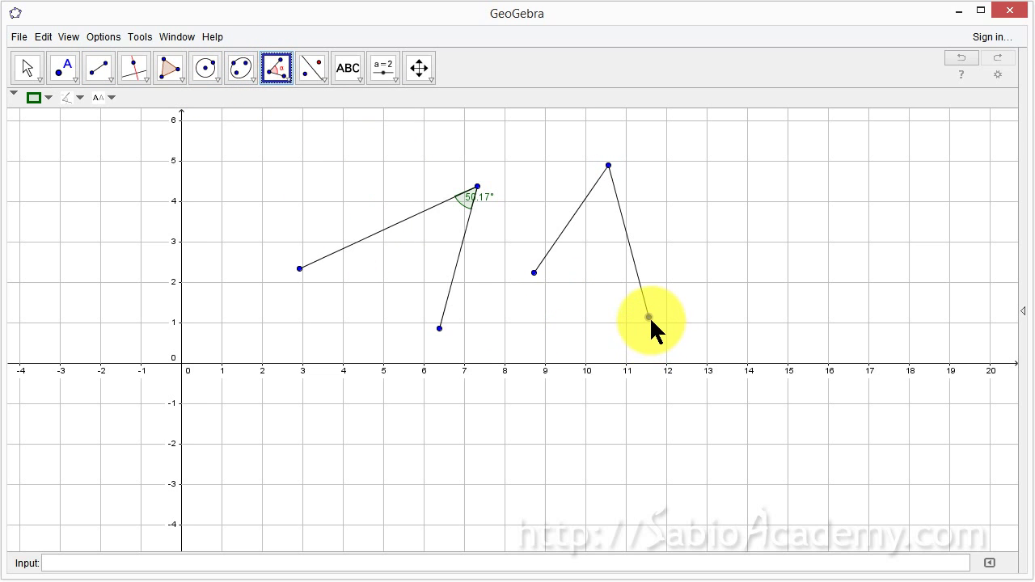
pyautogui.click(649, 317)
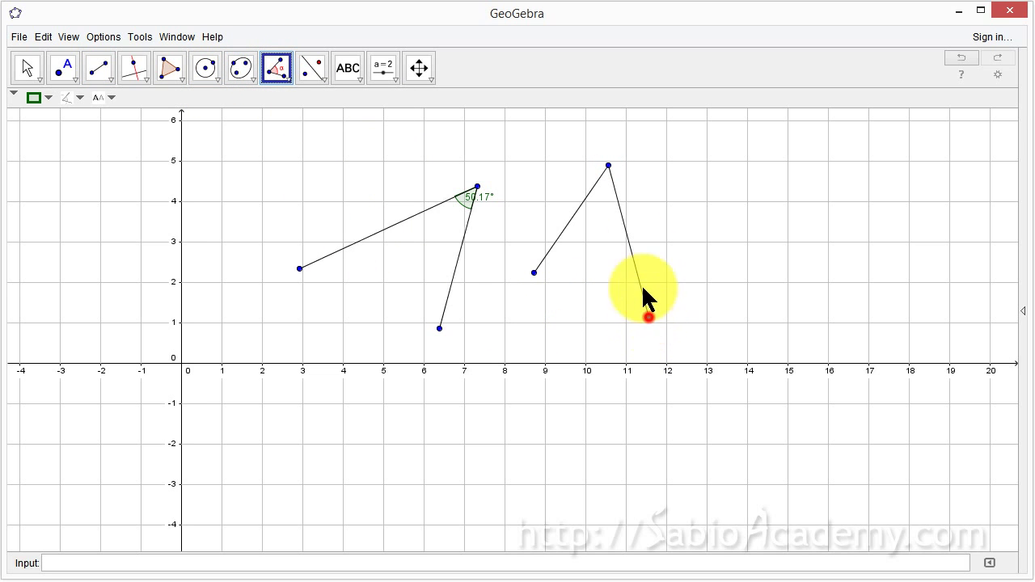
pyautogui.click(534, 273)
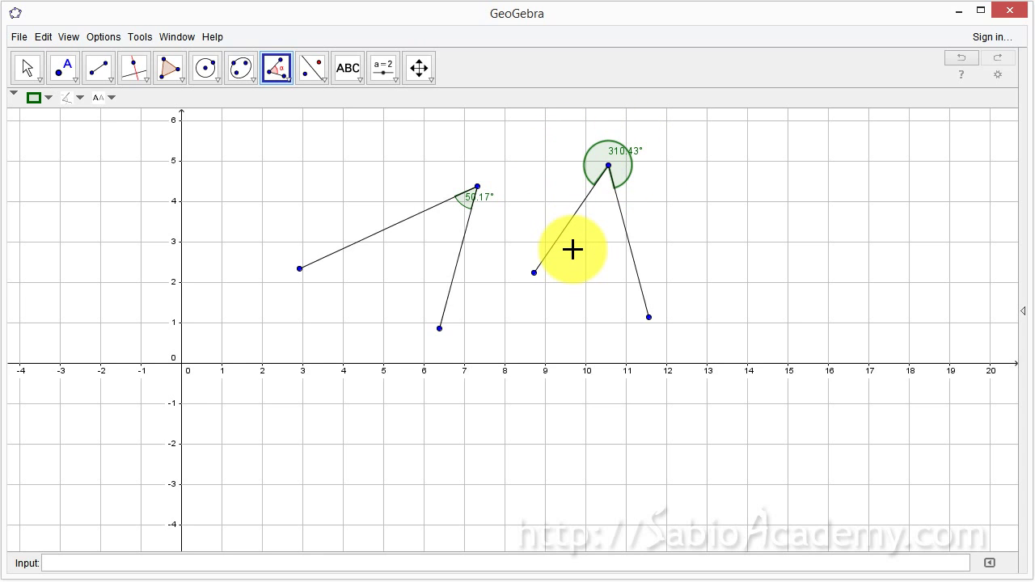
pyautogui.click(28, 68)
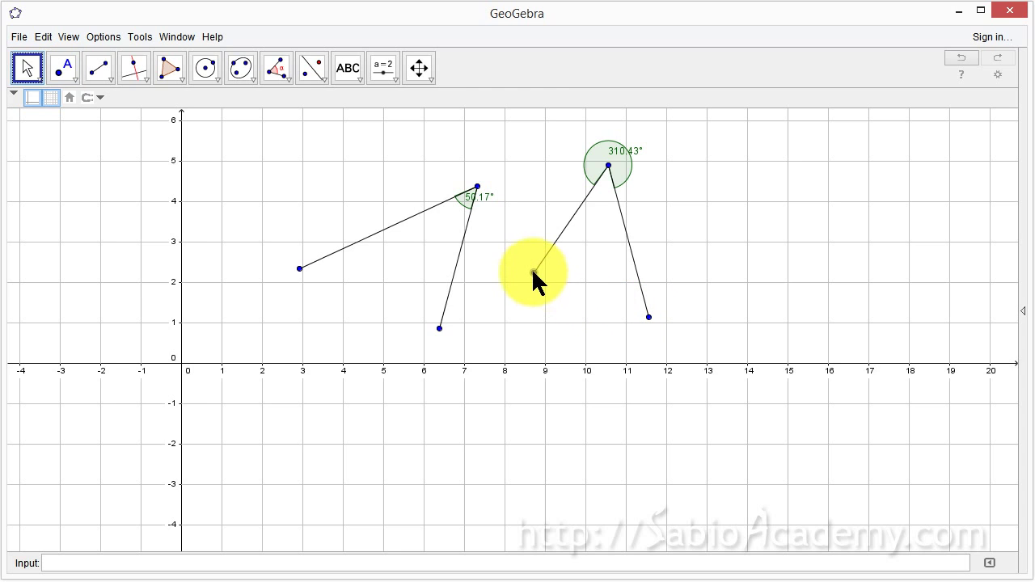
# Drag the free endpoints so the right angle reads 70.65° and the left 66.05°
pyautogui.moveTo(534, 273); pyautogui.dragTo(724, 183)
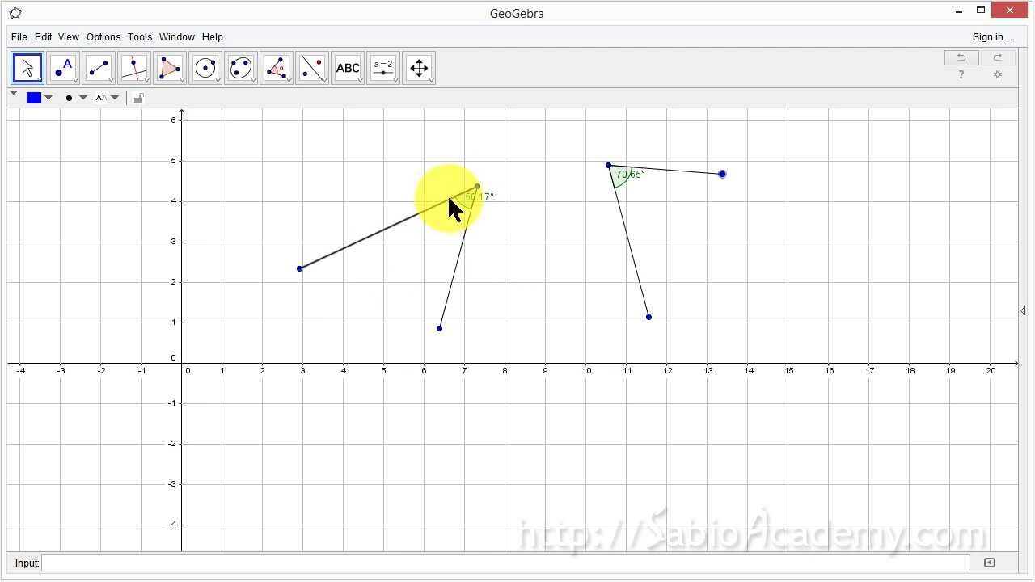
pyautogui.moveTo(440, 327); pyautogui.dragTo(593, 220)
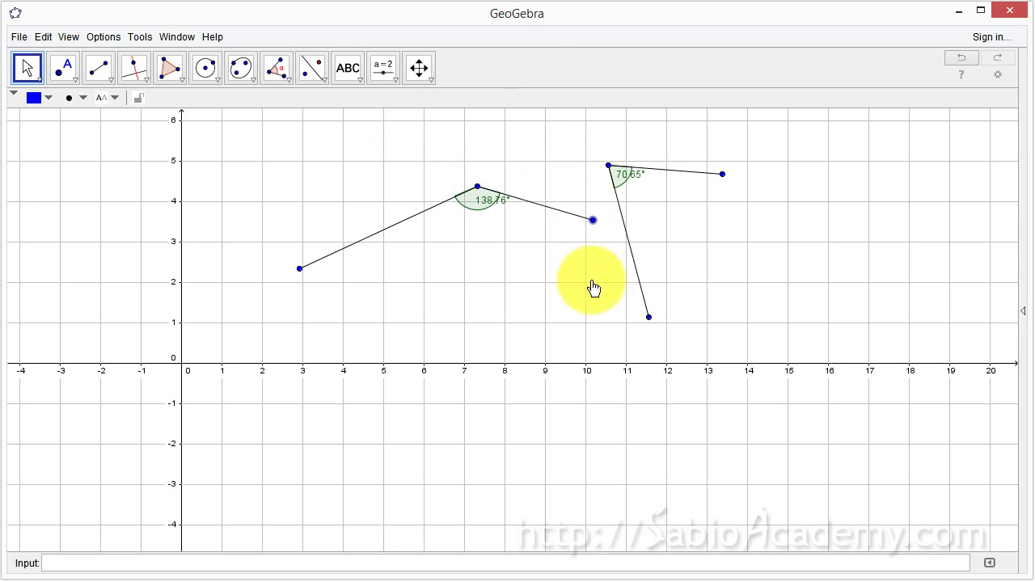
pyautogui.moveTo(595, 289); pyautogui.dragTo(480, 335)
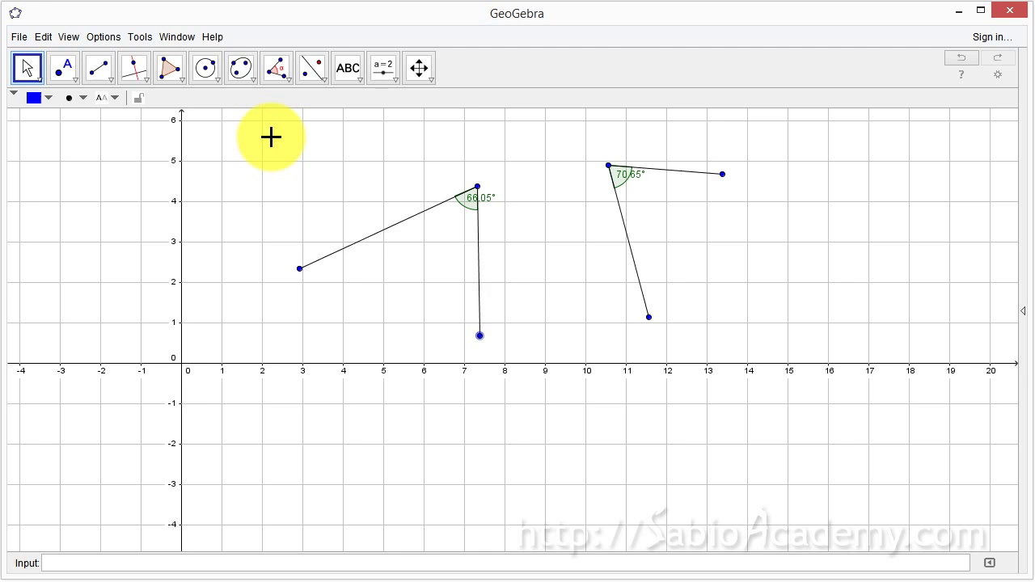
# Delete the old construction and draw a new triangle from three segments
pyautogui.hotkey('ctrl', 'a')
pyautogui.press('Delete')
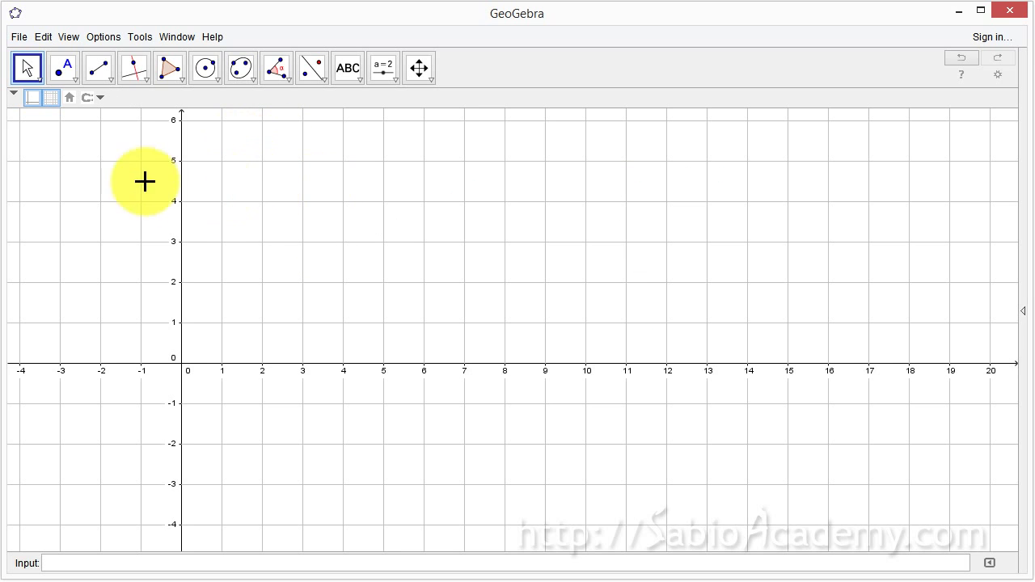
pyautogui.click(93, 69)
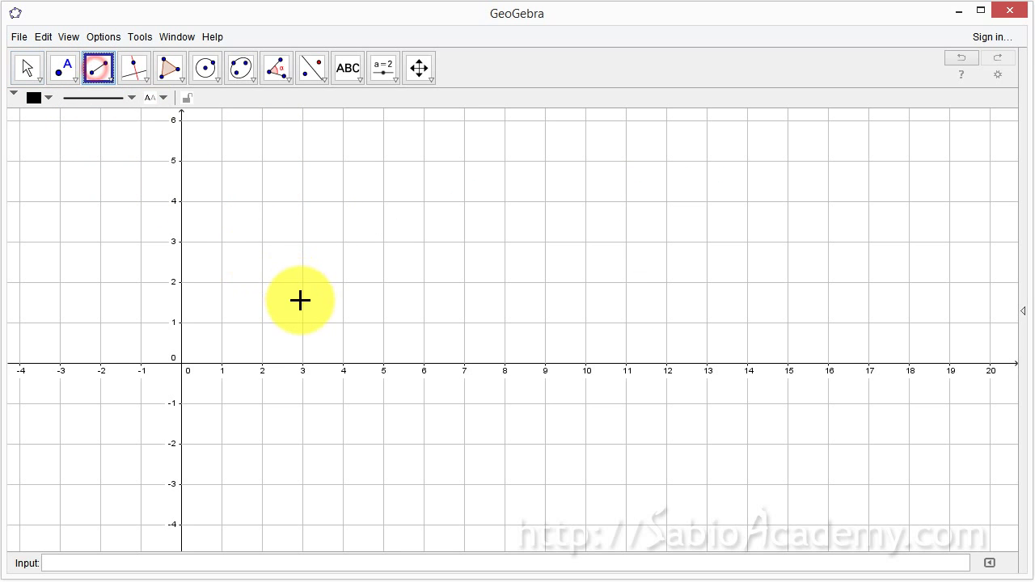
pyautogui.click(300, 300)
pyautogui.click(419, 199)
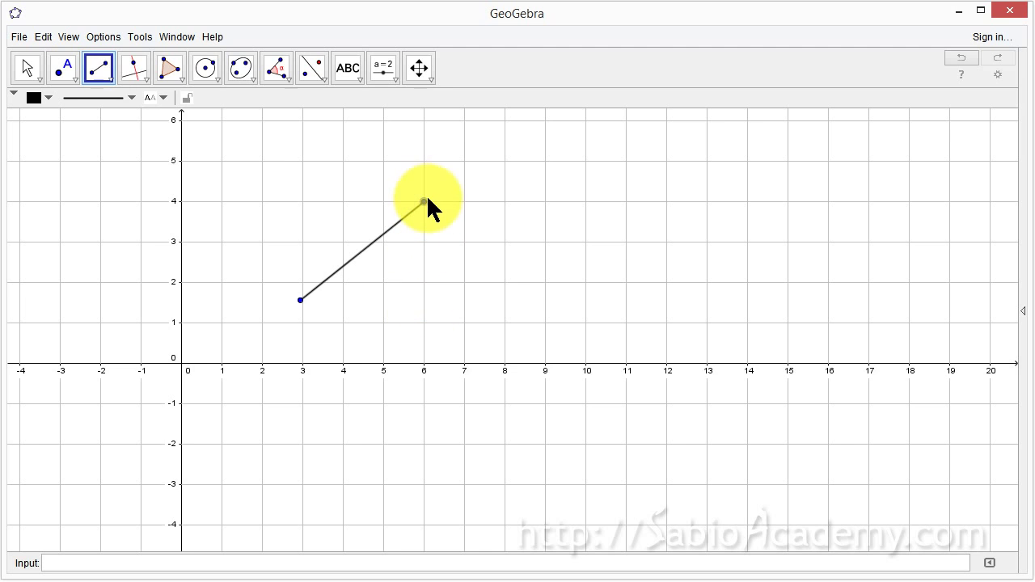
pyautogui.click(423, 201)
pyautogui.click(455, 354)
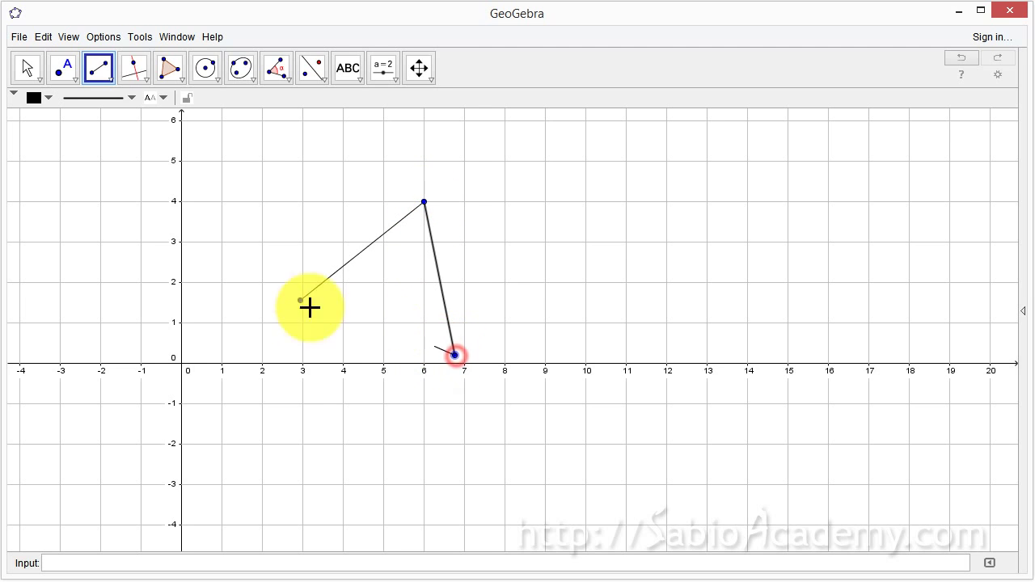
pyautogui.click(300, 299)
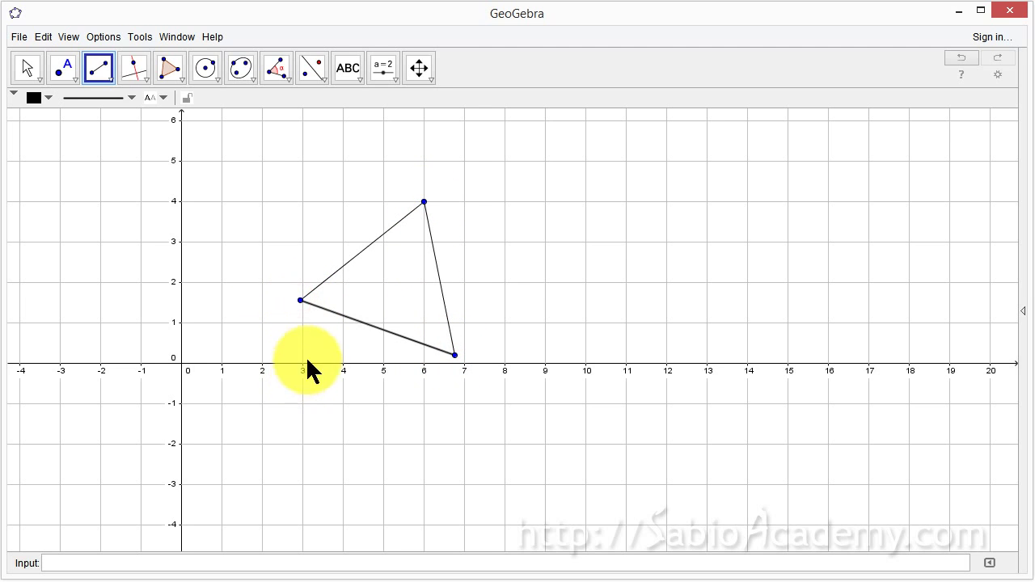
# Measure the triangle's three interior angles: 62.74°, 59.09° and 58.17°
pyautogui.click(276, 68)
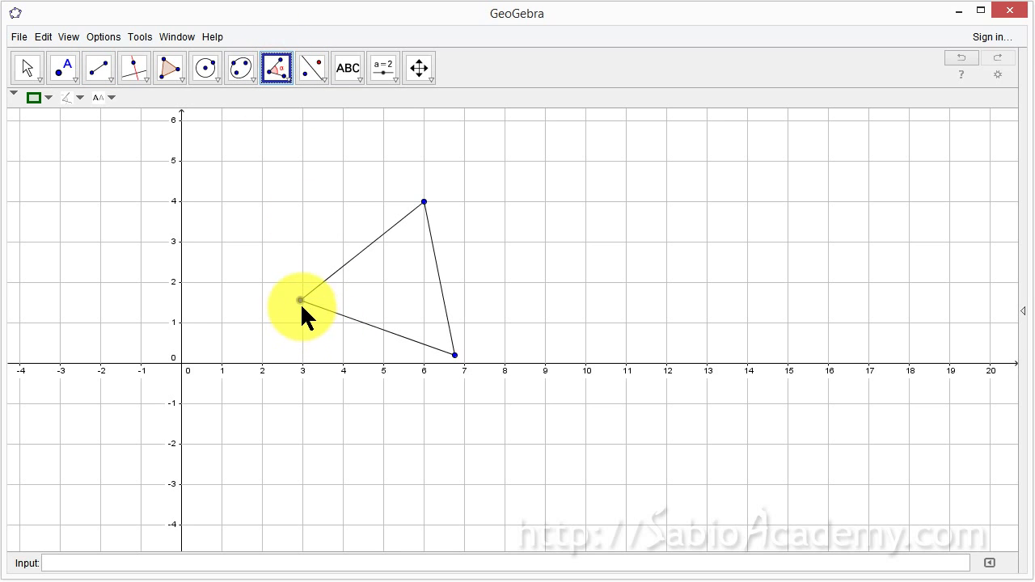
pyautogui.click(424, 201)
pyautogui.click(455, 354)
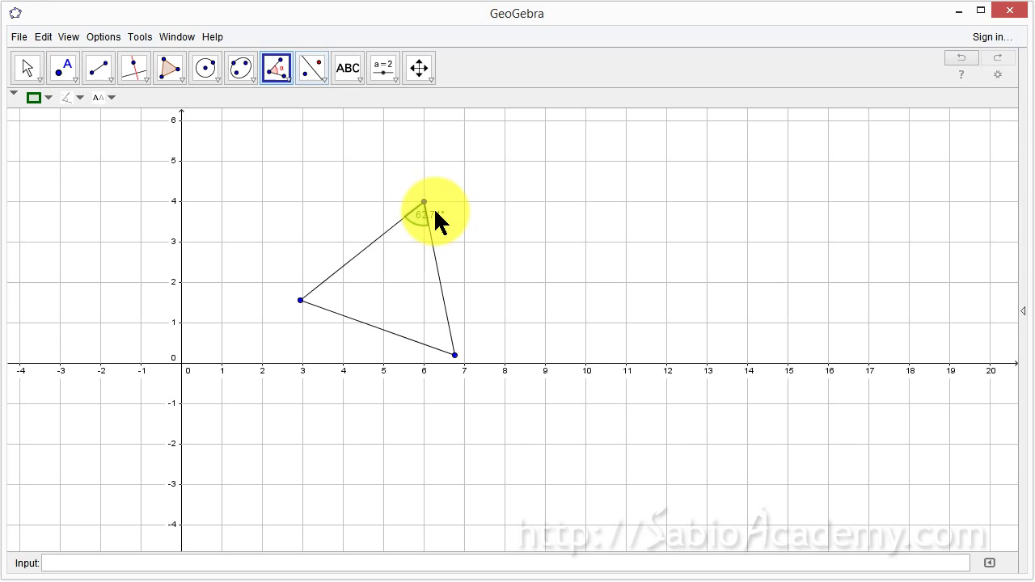
pyautogui.click(424, 202)
pyautogui.click(455, 354)
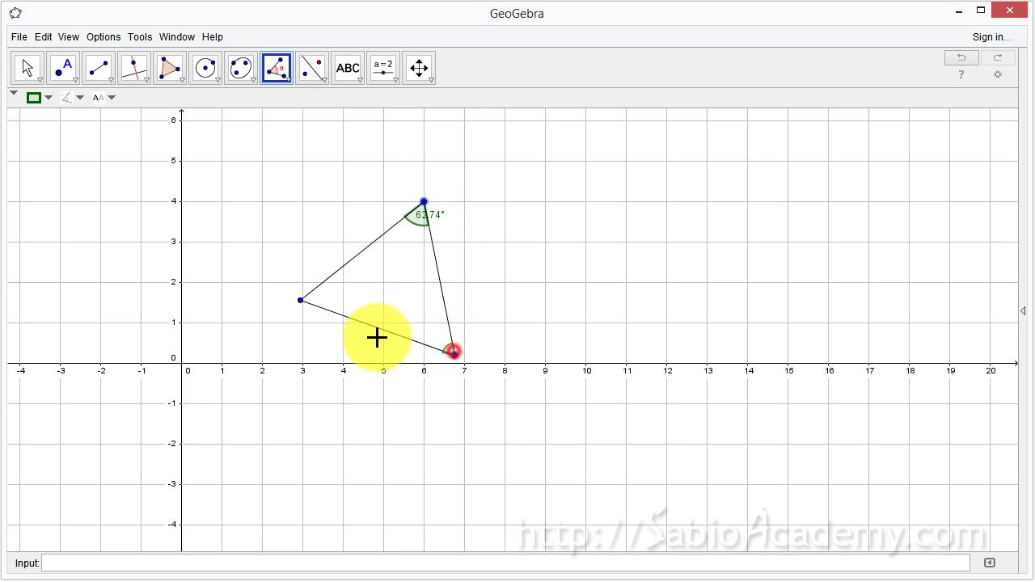
pyautogui.click(300, 301)
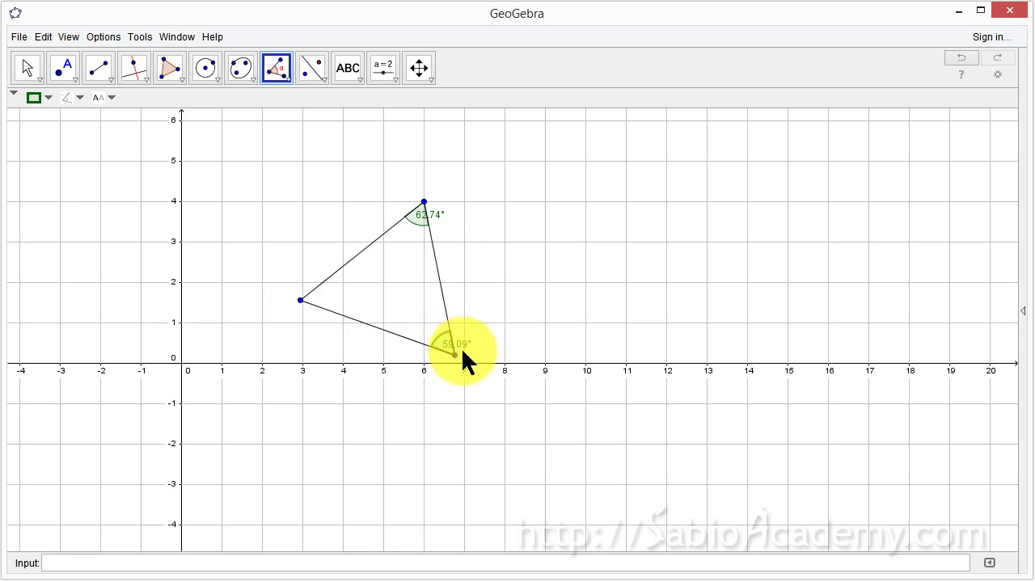
pyautogui.click(455, 356)
pyautogui.click(299, 300)
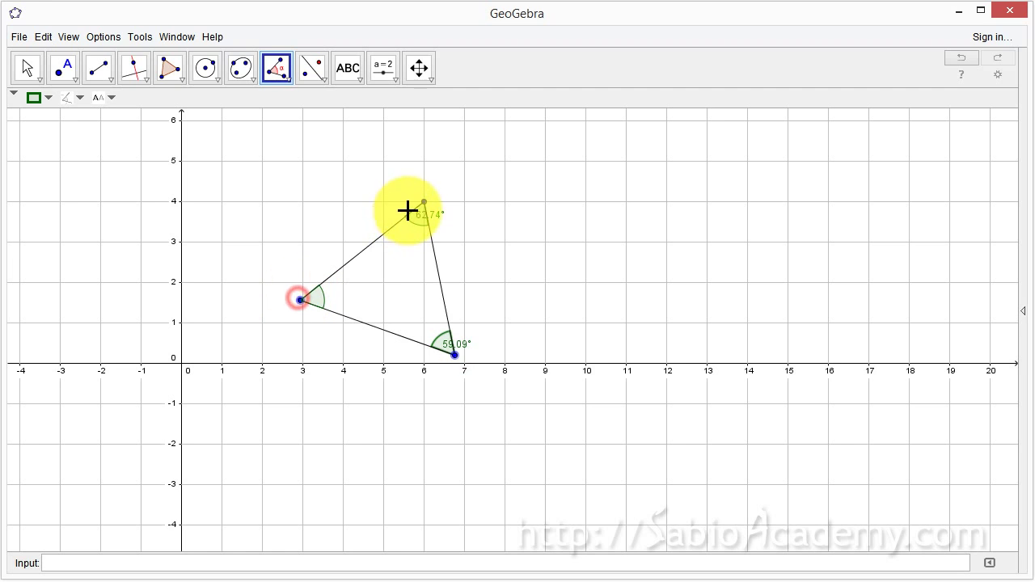
pyautogui.click(424, 201)
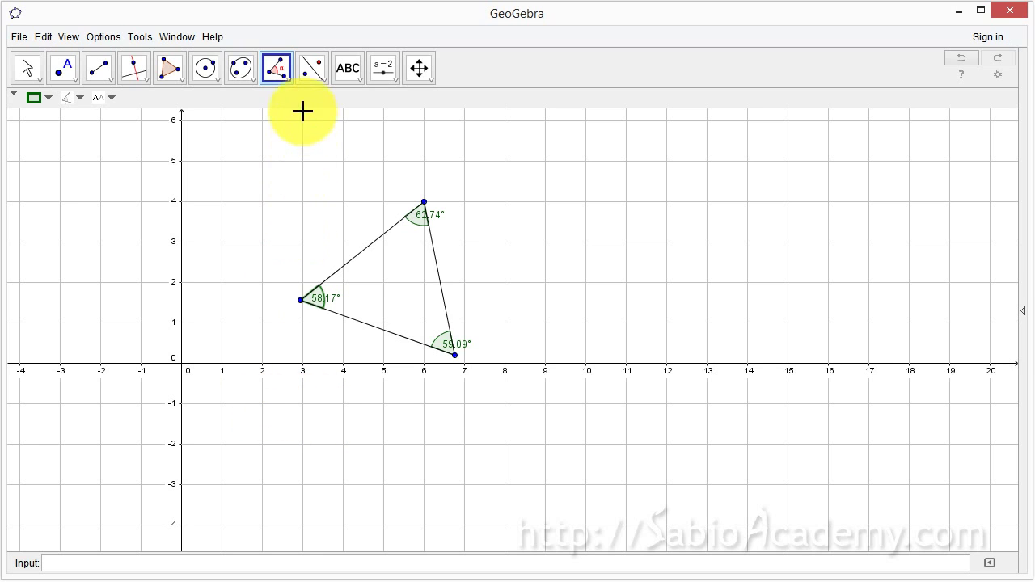
# Label the sides with their lengths: AB = 3.91, BC = 3.88 and AC = 4.05
pyautogui.click(290, 75)
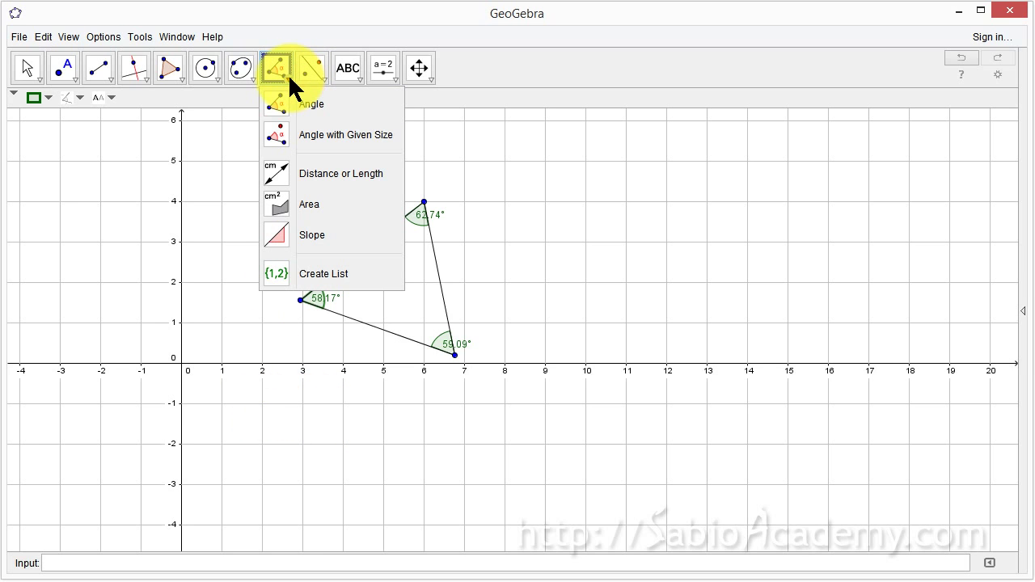
pyautogui.click(322, 173)
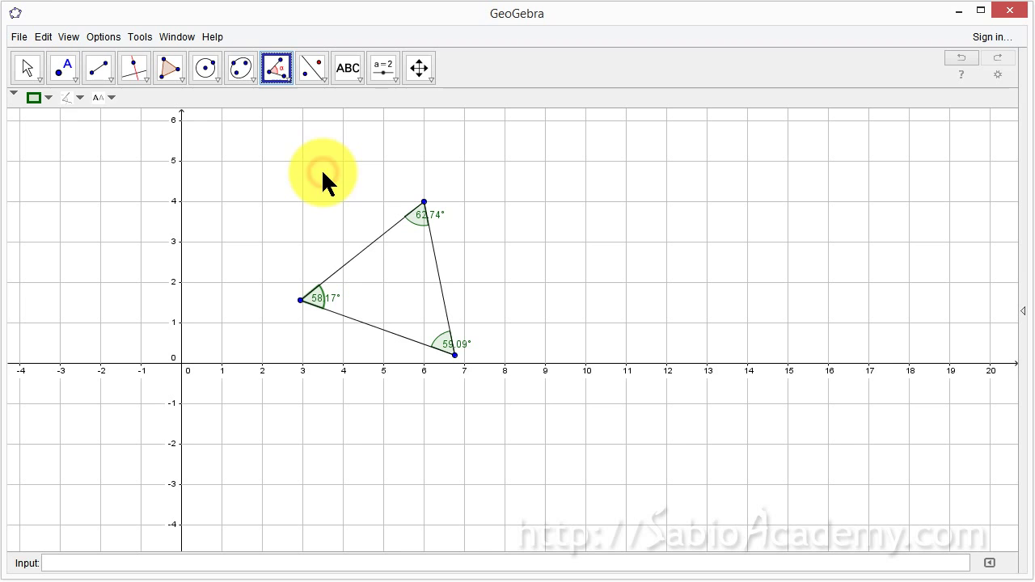
pyautogui.click(298, 300)
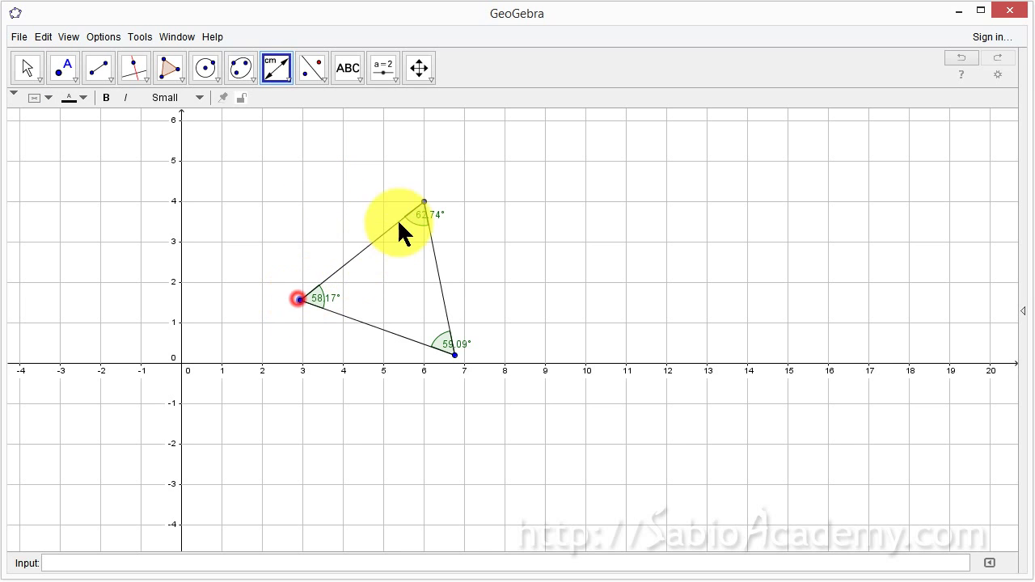
pyautogui.click(422, 202)
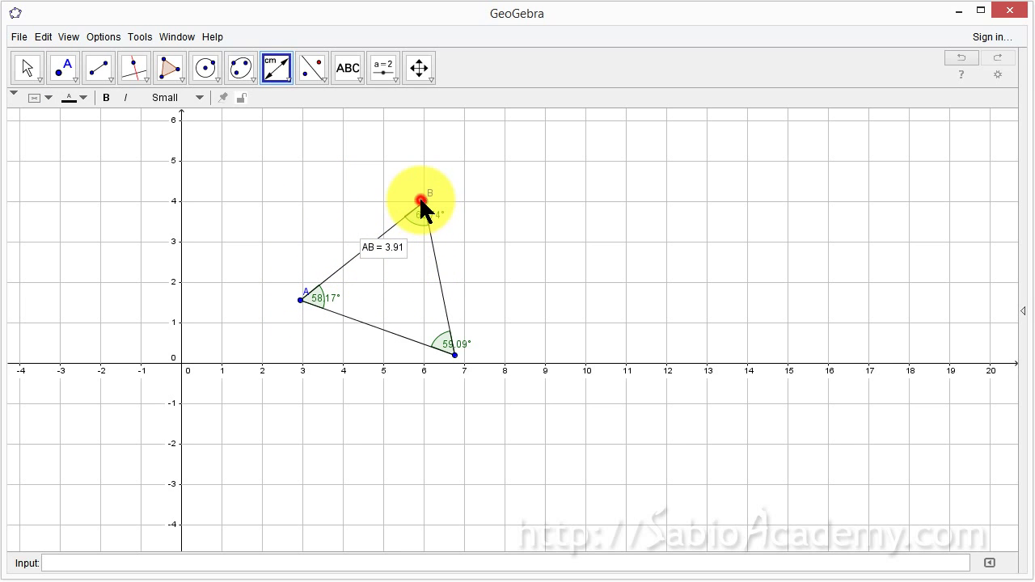
pyautogui.click(455, 354)
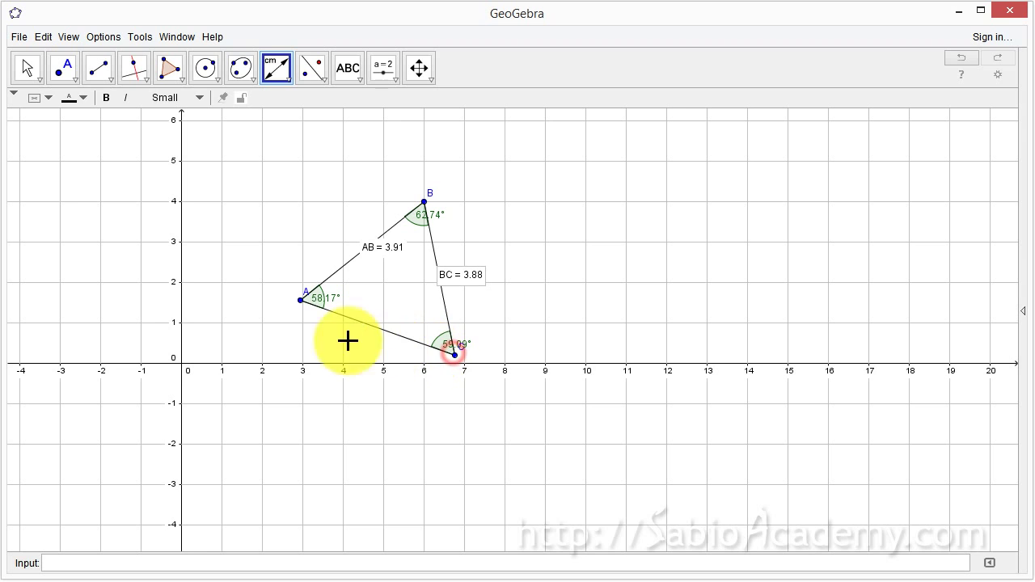
pyautogui.click(300, 302)
pyautogui.click(455, 354)
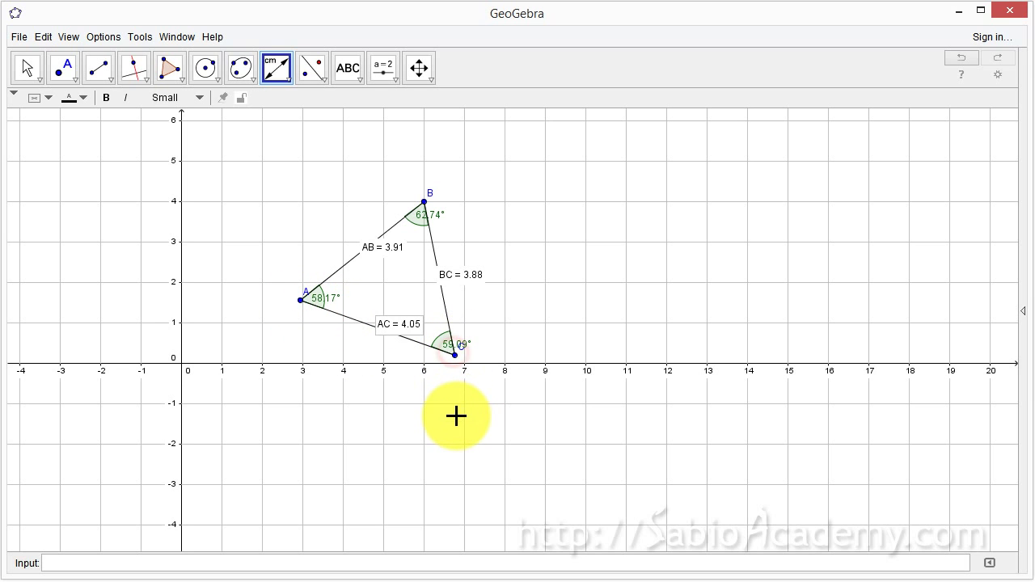
pyautogui.click(26, 68)
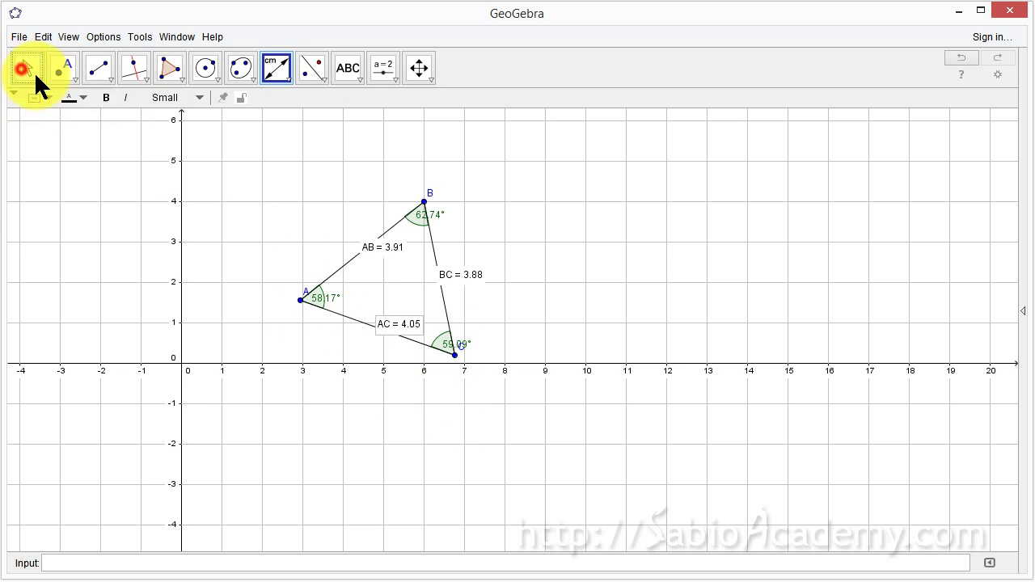
# Drag B to (3, 5), A to (3, 2) and C to (7, 2)
pyautogui.click(424, 201)
pyautogui.moveTo(375, 184); pyautogui.dragTo(303, 165)
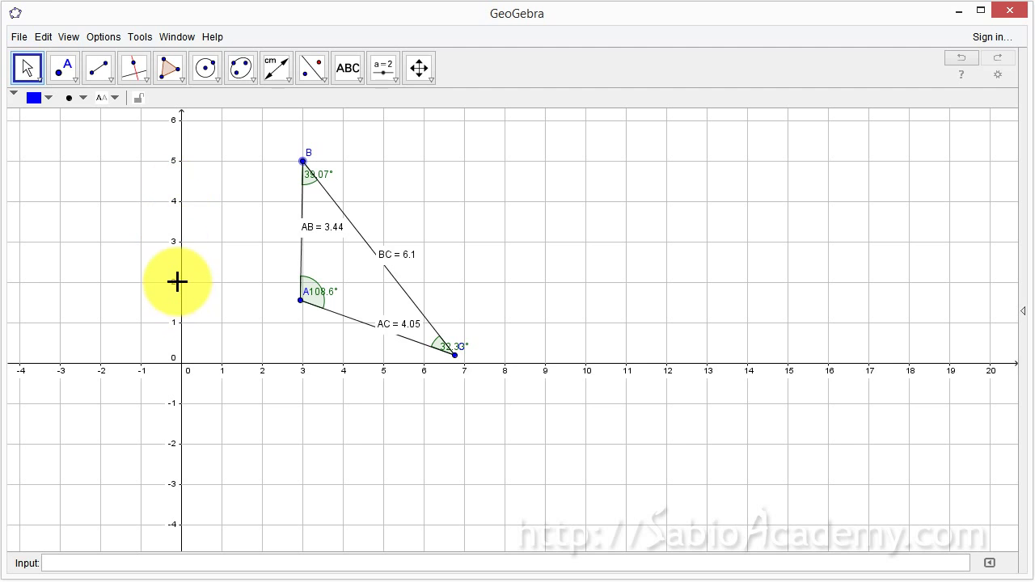
pyautogui.moveTo(300, 301); pyautogui.dragTo(304, 284)
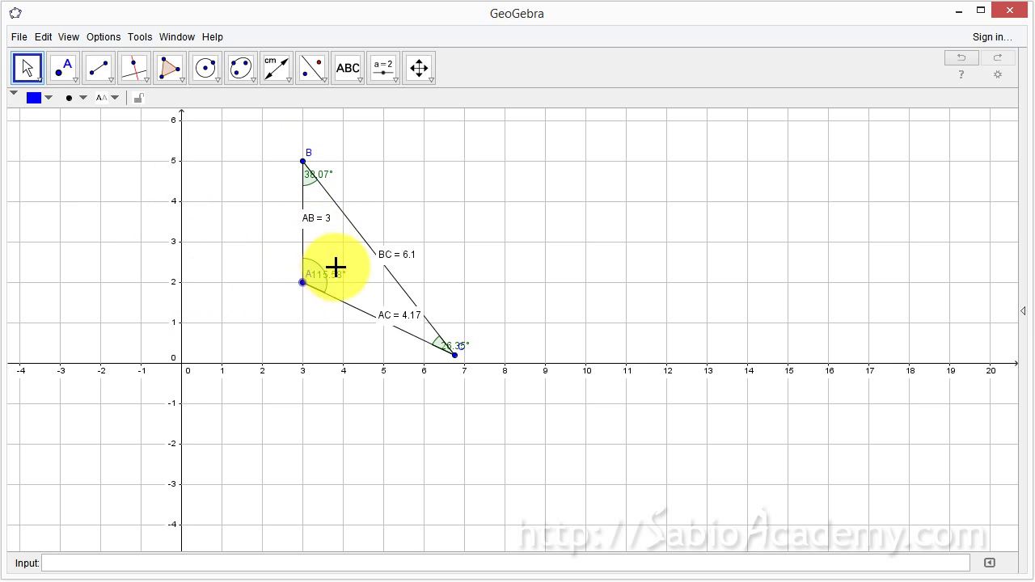
pyautogui.click(455, 353)
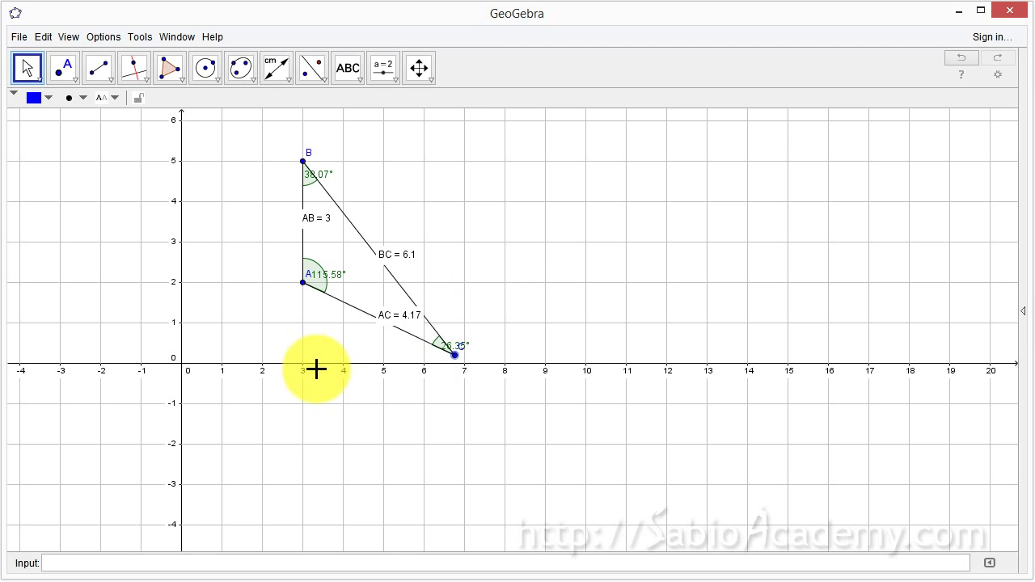
pyautogui.moveTo(457, 350); pyautogui.dragTo(466, 293)
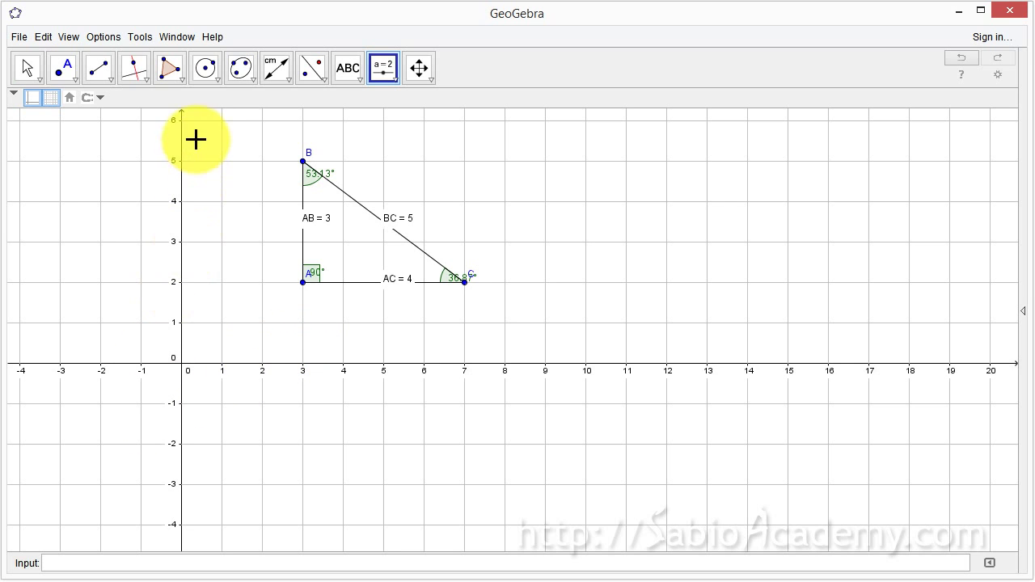
# Draw a circle centred near (10.3, 3.1) through a point near (12.3, 1)
pyautogui.click(202, 74)
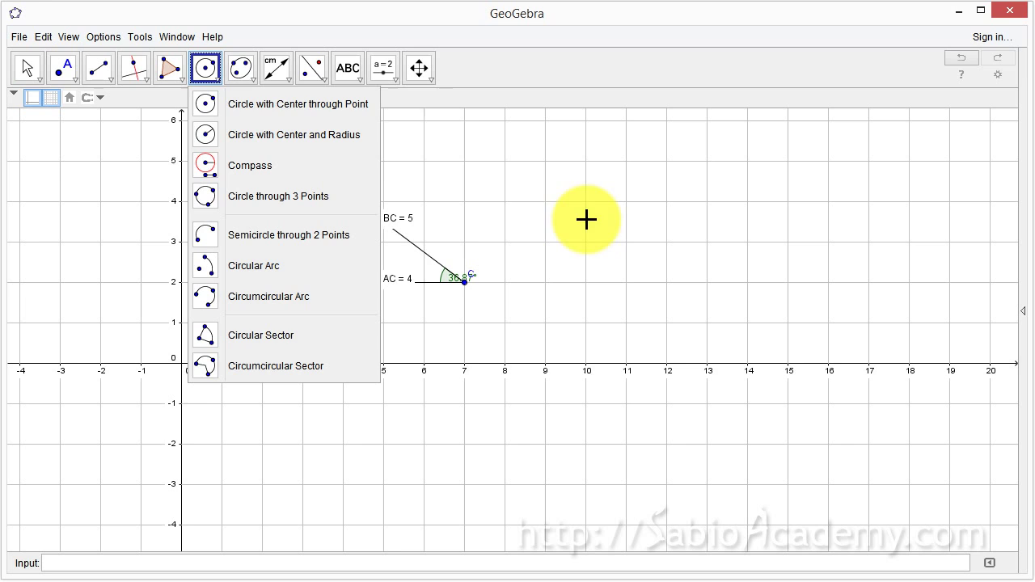
pyautogui.click(318, 108)
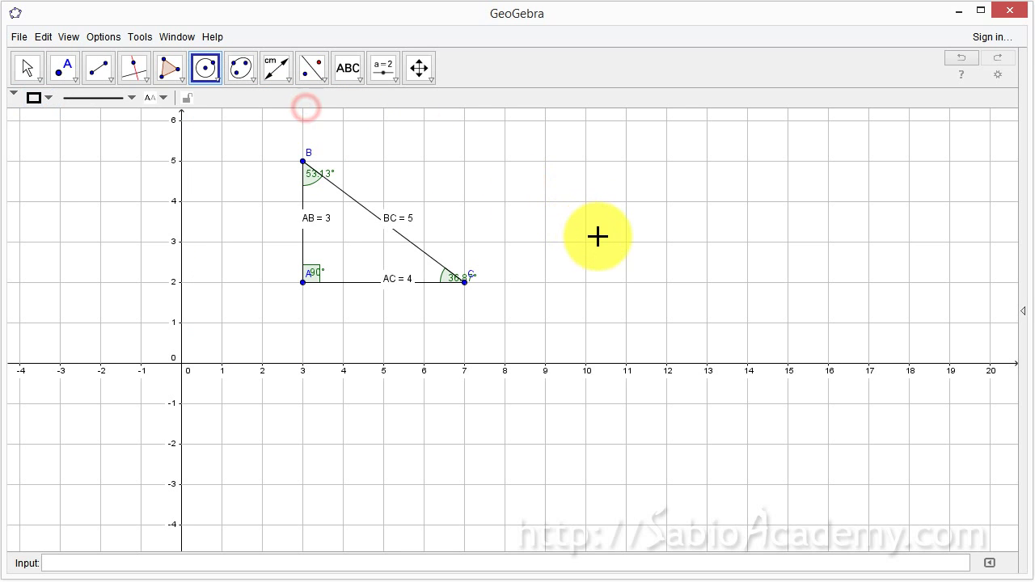
pyautogui.click(597, 236)
pyautogui.click(680, 320)
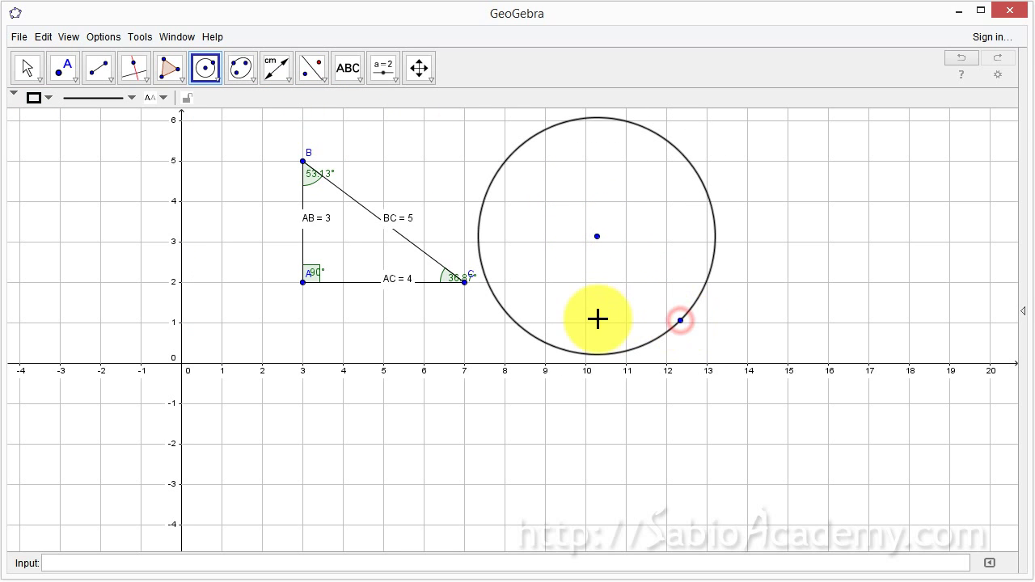
# Enlarge the circle, move its centre right, and pan the view to frame it
pyautogui.click(24, 70)
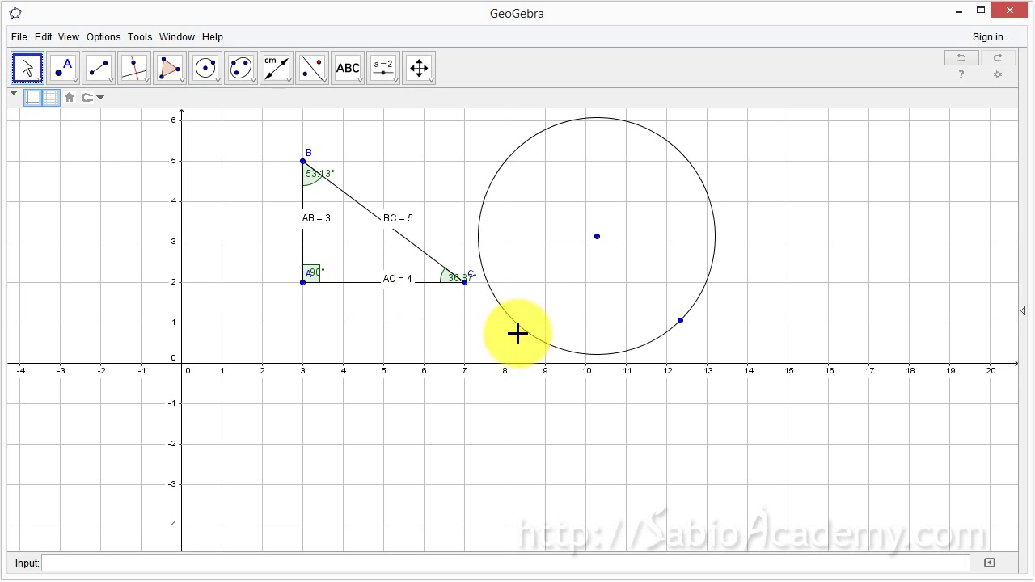
pyautogui.moveTo(462, 391); pyautogui.dragTo(228, 504)
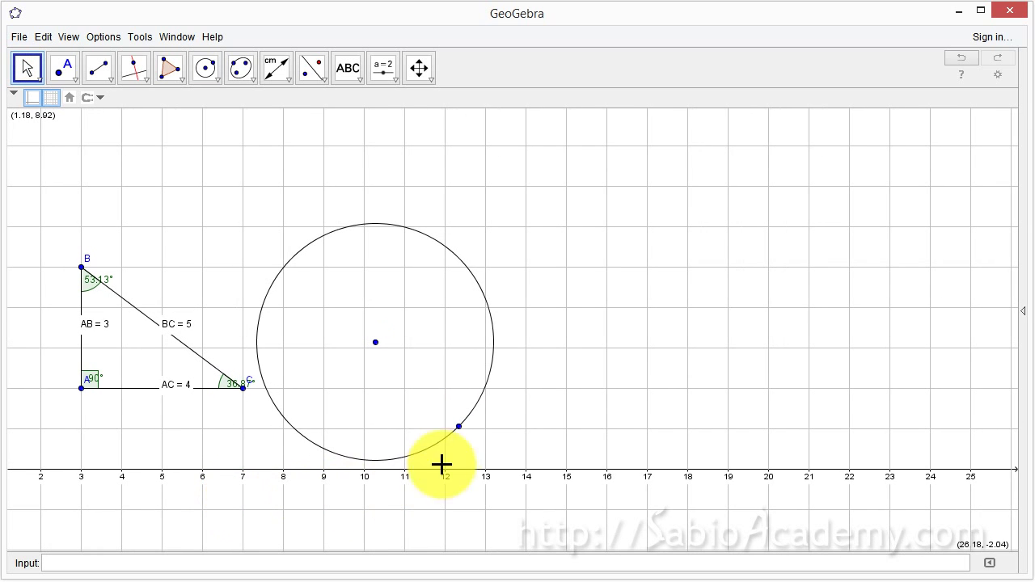
pyautogui.moveTo(457, 426); pyautogui.dragTo(526, 408)
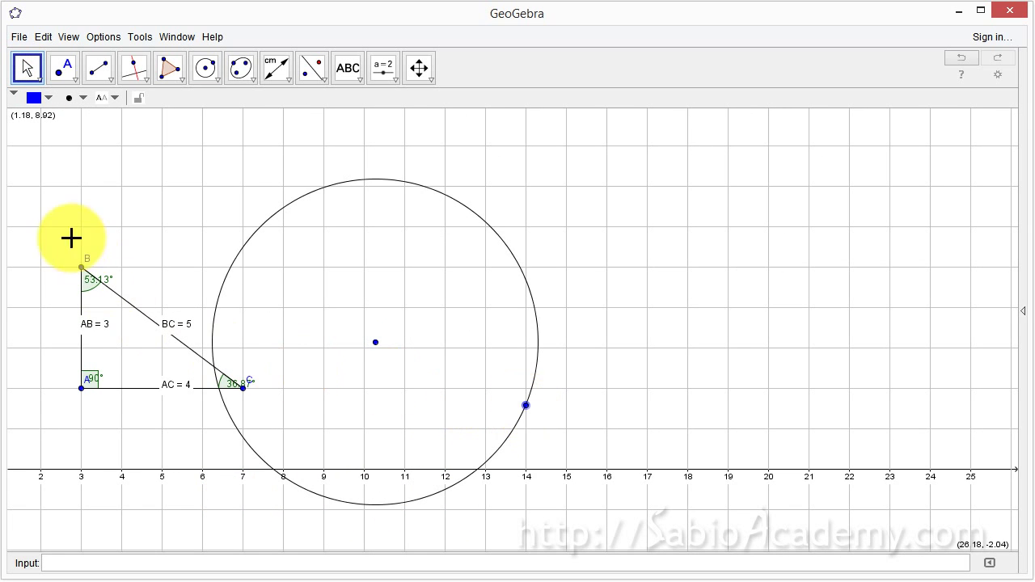
pyautogui.moveTo(50, 235); pyautogui.dragTo(103, 223)
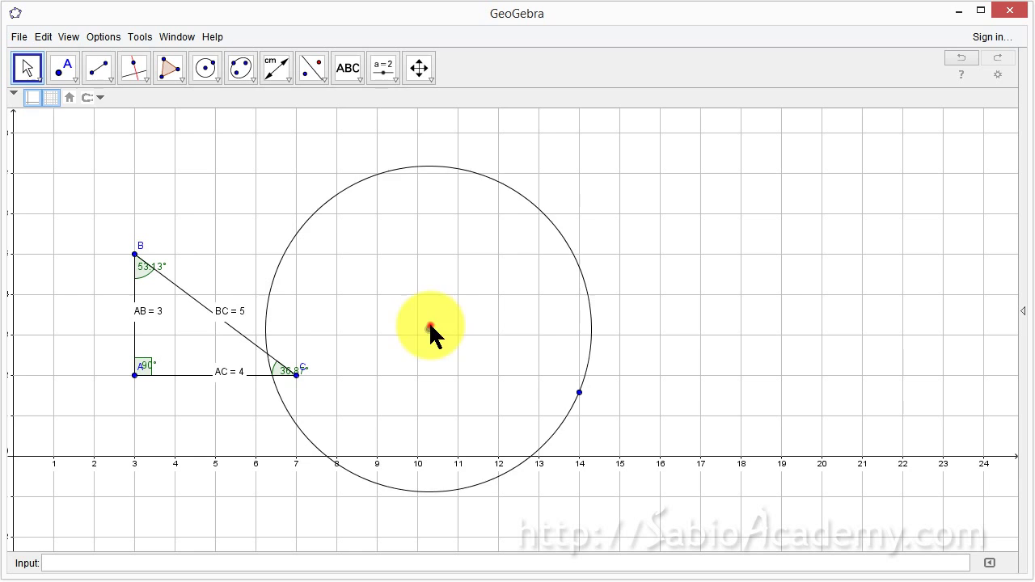
pyautogui.moveTo(430, 328); pyautogui.dragTo(539, 335)
pyautogui.moveTo(578, 394); pyautogui.dragTo(698, 423)
pyautogui.moveTo(603, 310); pyautogui.dragTo(462, 305)
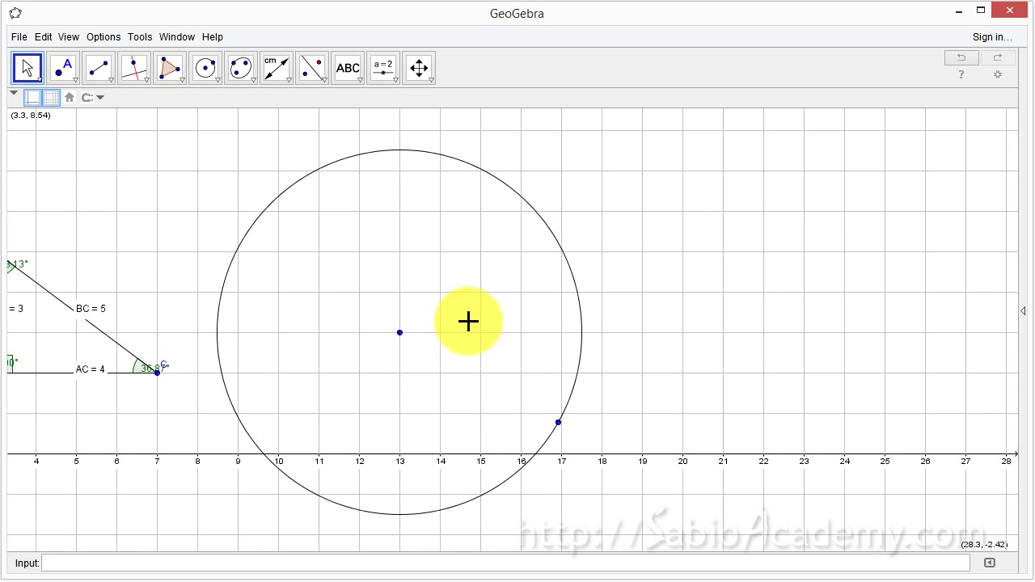
# Place two points on the circle's left side and slide the upper one along the edge
pyautogui.click(65, 76)
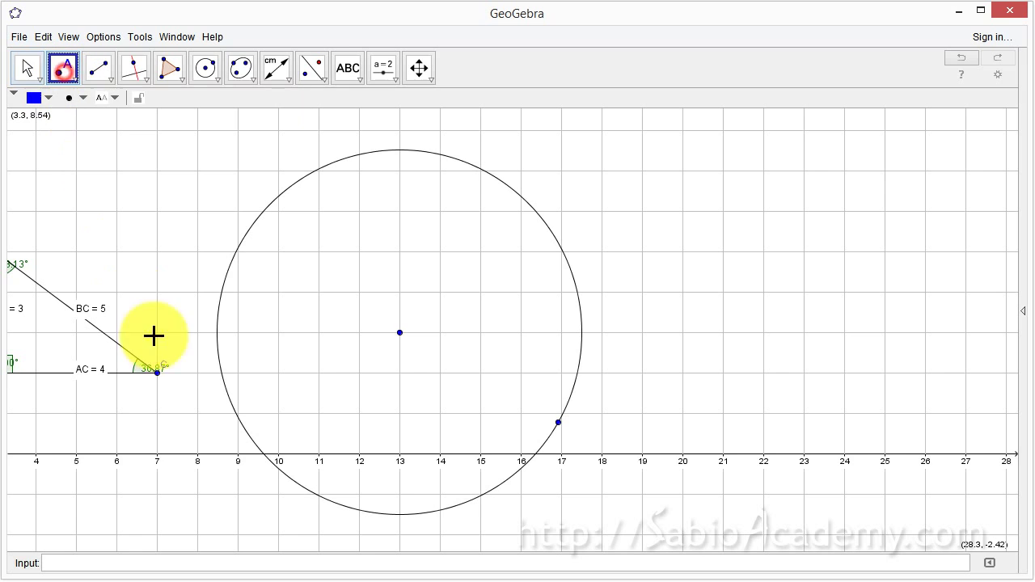
pyautogui.click(217, 350)
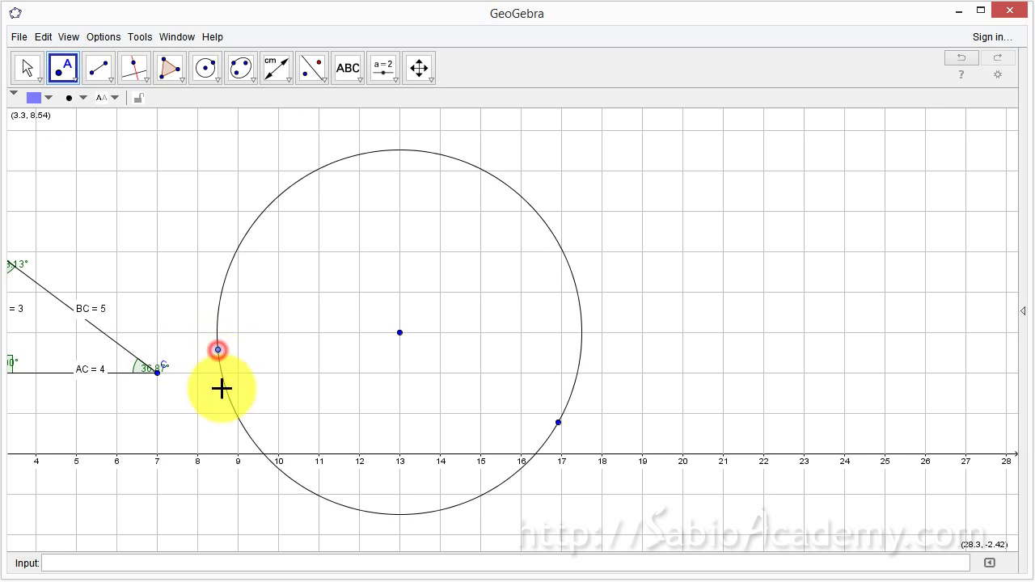
pyautogui.click(257, 447)
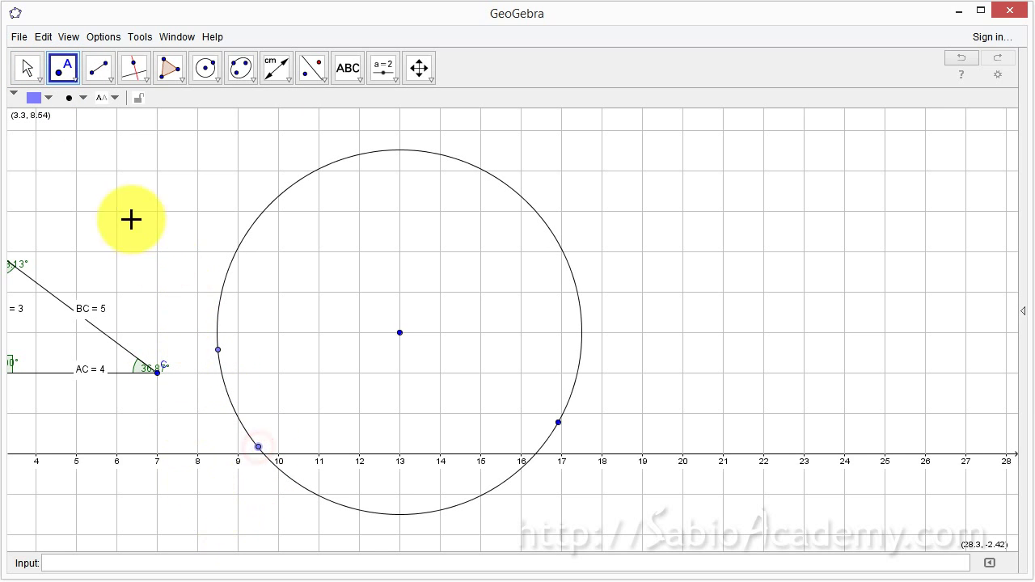
pyautogui.click(27, 69)
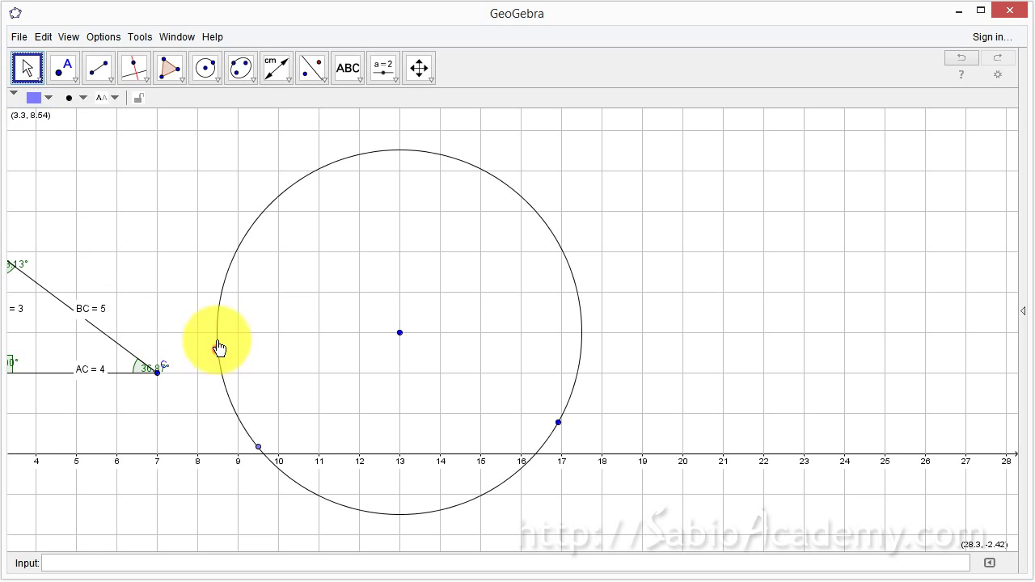
pyautogui.moveTo(219, 347); pyautogui.dragTo(185, 312)
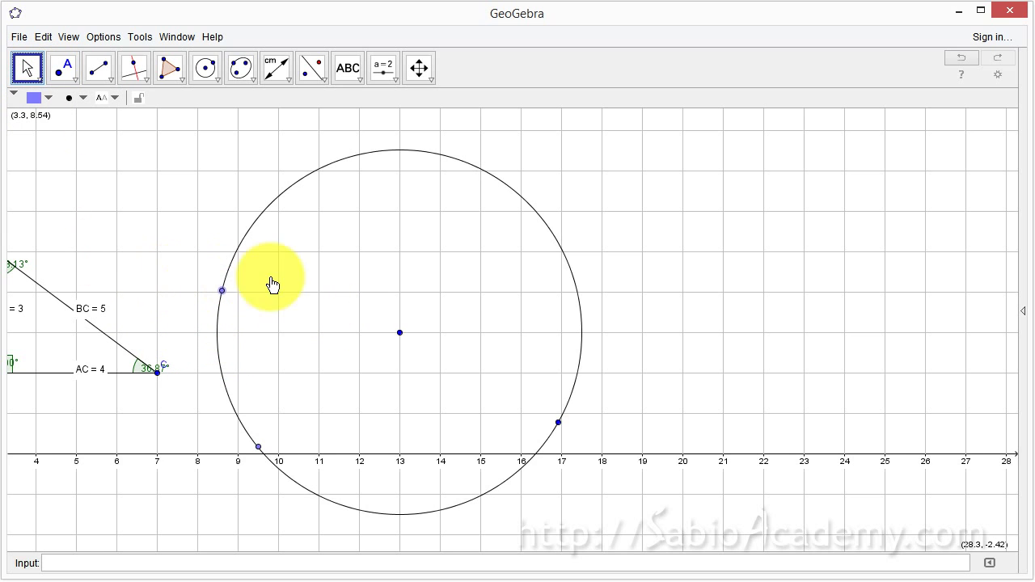
pyautogui.moveTo(272, 284); pyautogui.dragTo(188, 315)
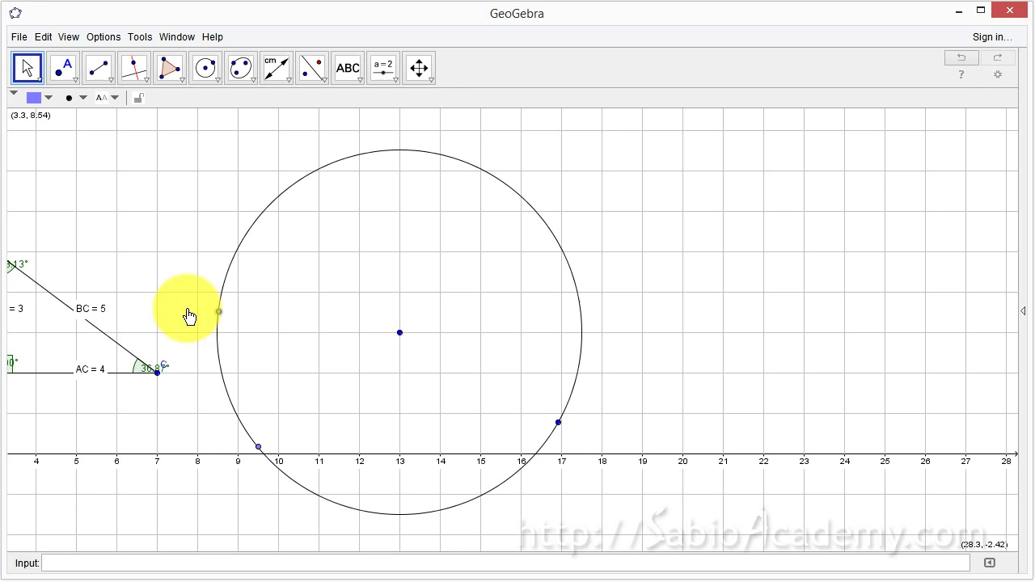
# Draw radii from the left point and the lower point to the circle's centre
pyautogui.click(97, 68)
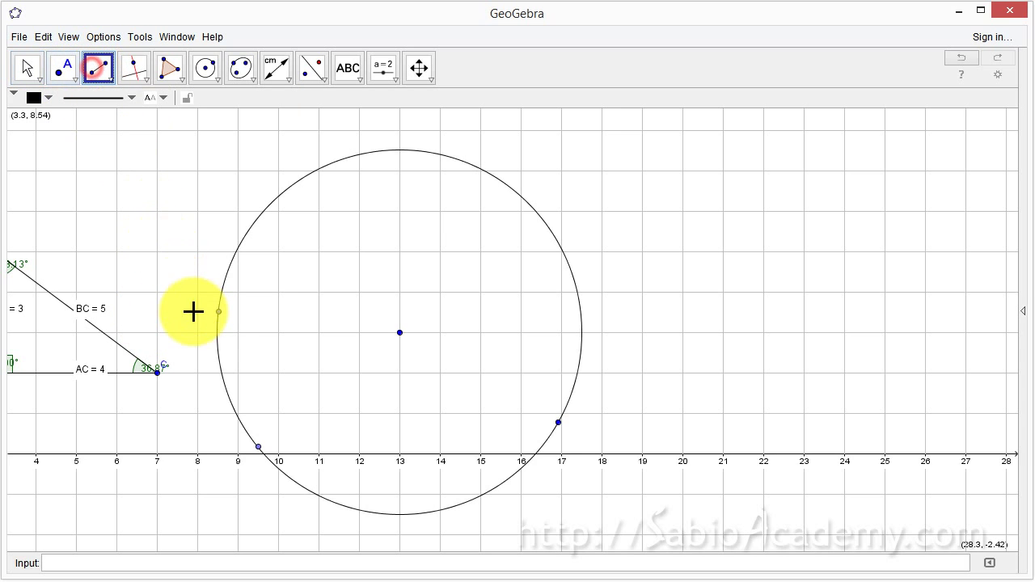
pyautogui.click(218, 311)
pyautogui.click(400, 333)
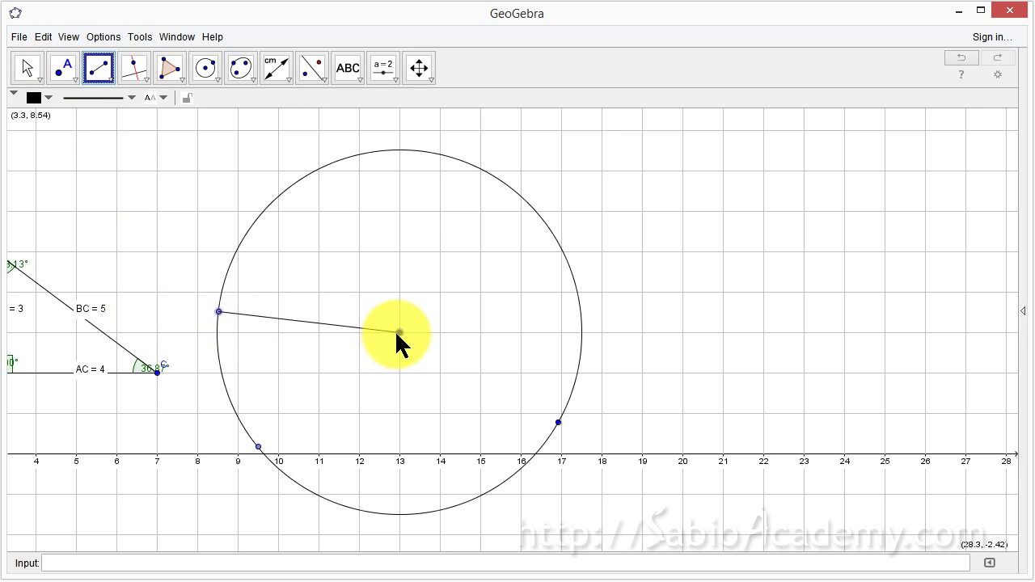
pyautogui.click(400, 332)
pyautogui.click(258, 446)
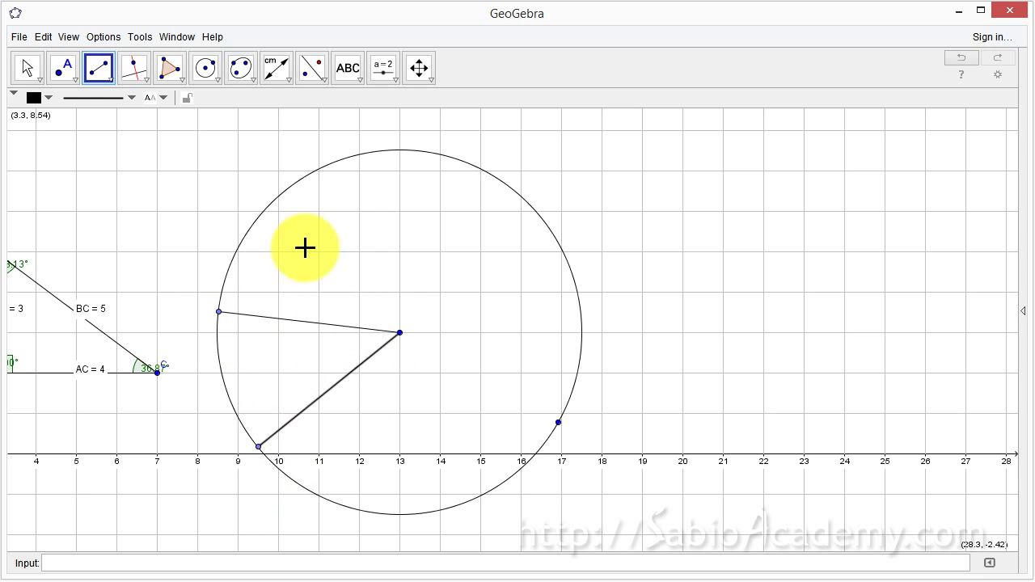
# Measure the central angle between the two radii, giving 45.56°
pyautogui.click(285, 76)
pyautogui.click(287, 100)
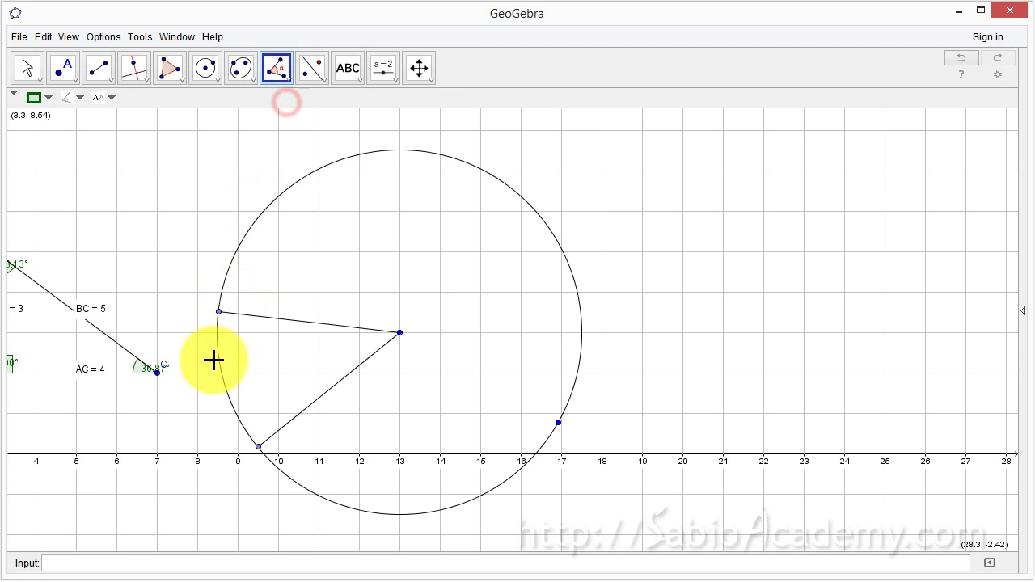
pyautogui.click(218, 312)
pyautogui.click(399, 333)
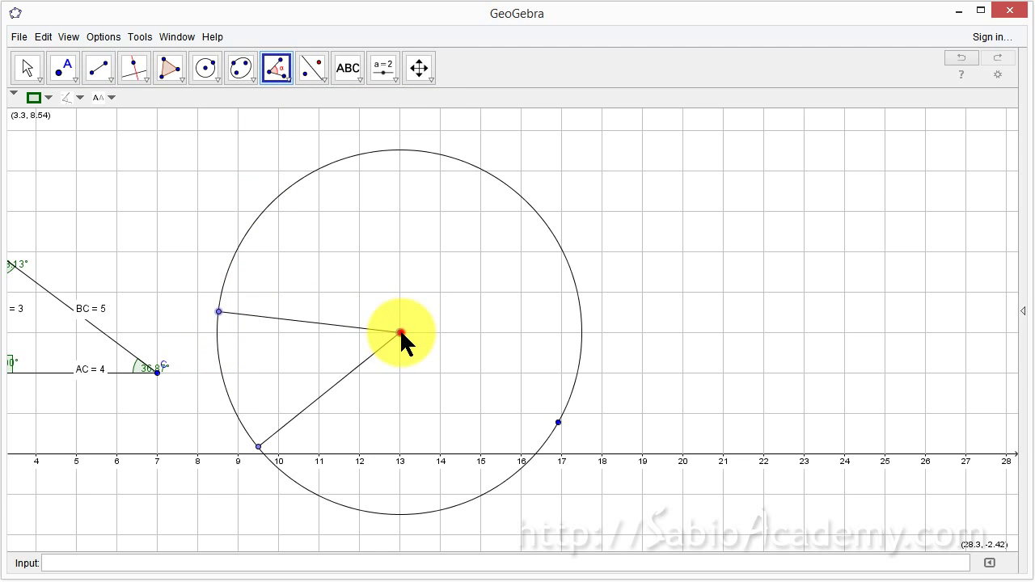
pyautogui.click(258, 447)
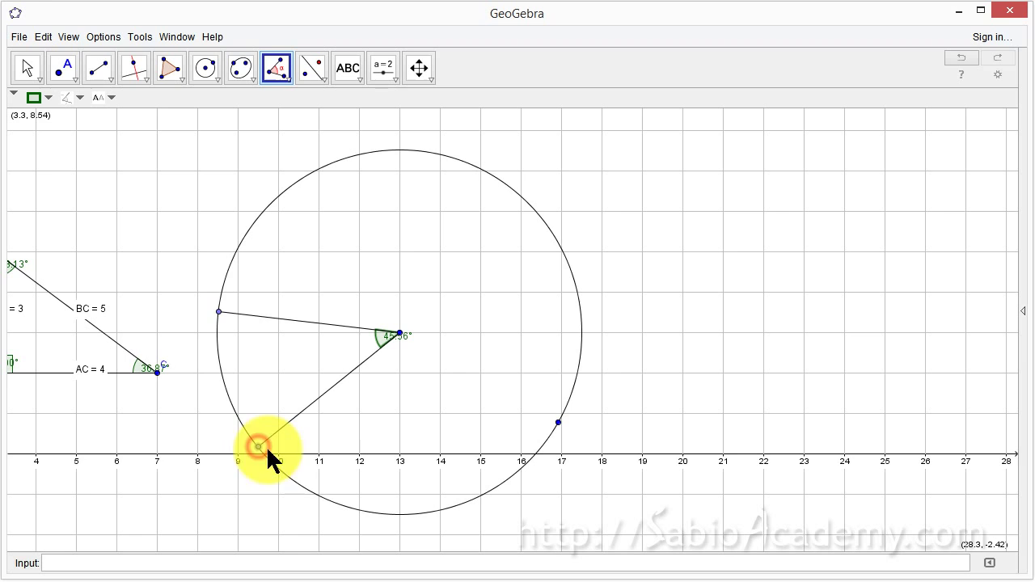
# Reposition the radius endpoints along the circle and place the angle label above the vertex
pyautogui.click(25, 66)
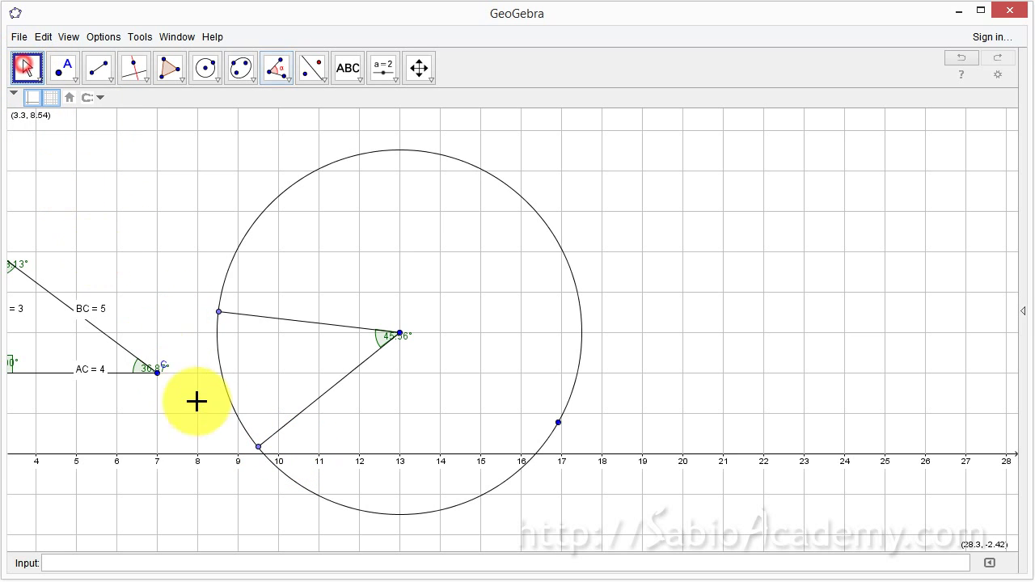
pyautogui.moveTo(258, 447); pyautogui.dragTo(322, 495)
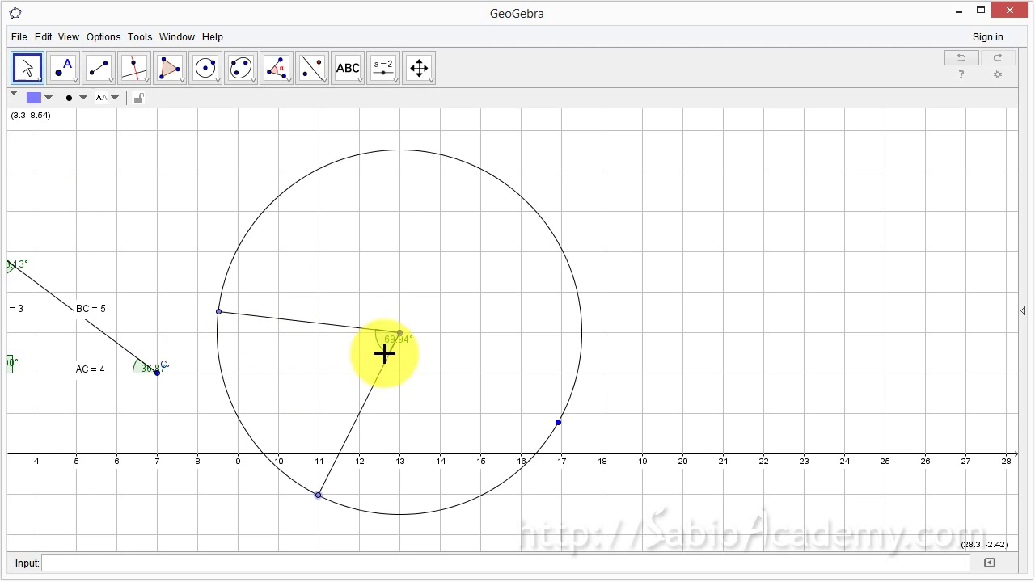
pyautogui.moveTo(389, 340); pyautogui.dragTo(388, 325)
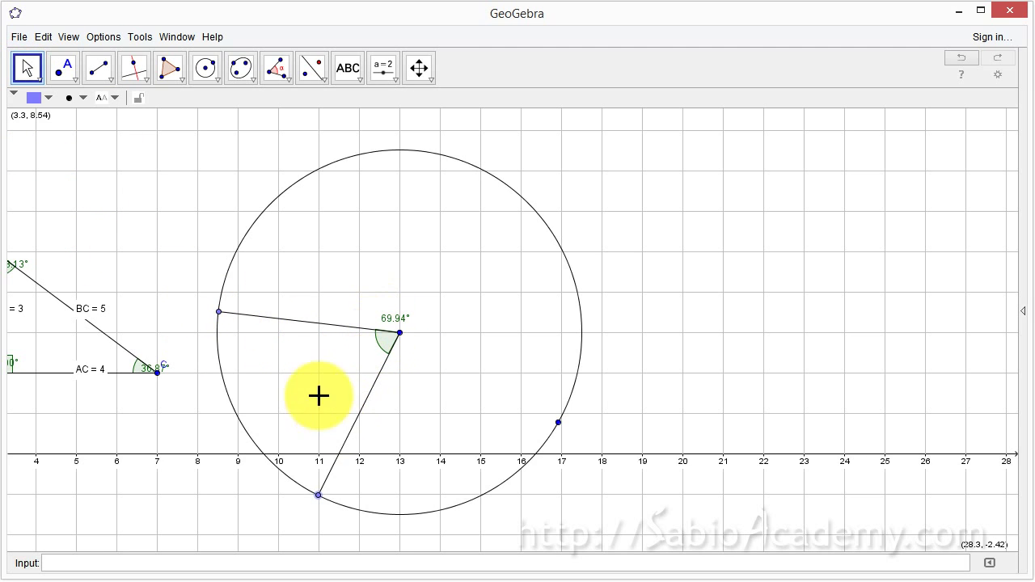
pyautogui.moveTo(219, 310); pyautogui.dragTo(502, 202)
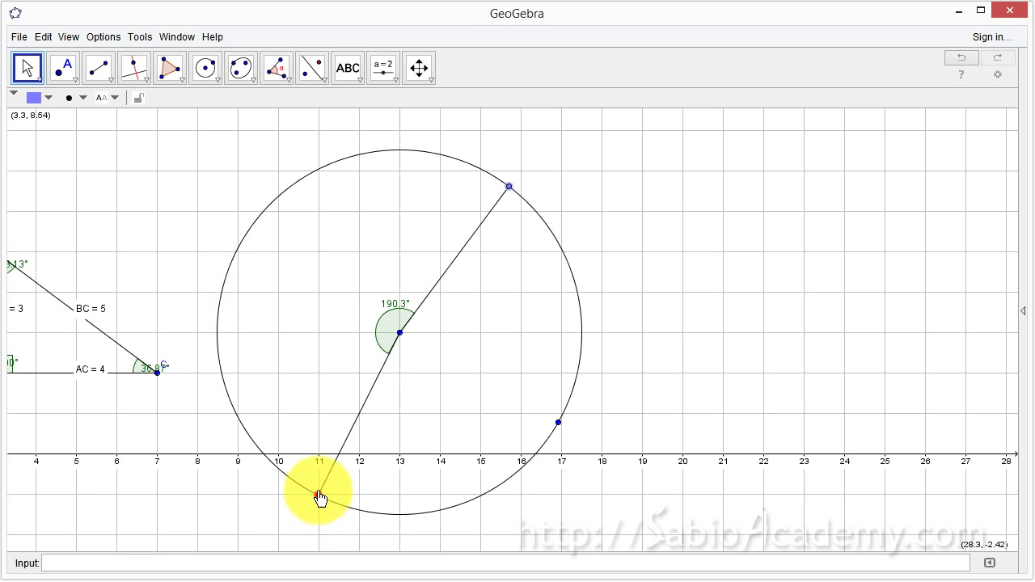
pyautogui.moveTo(318, 495); pyautogui.dragTo(356, 229)
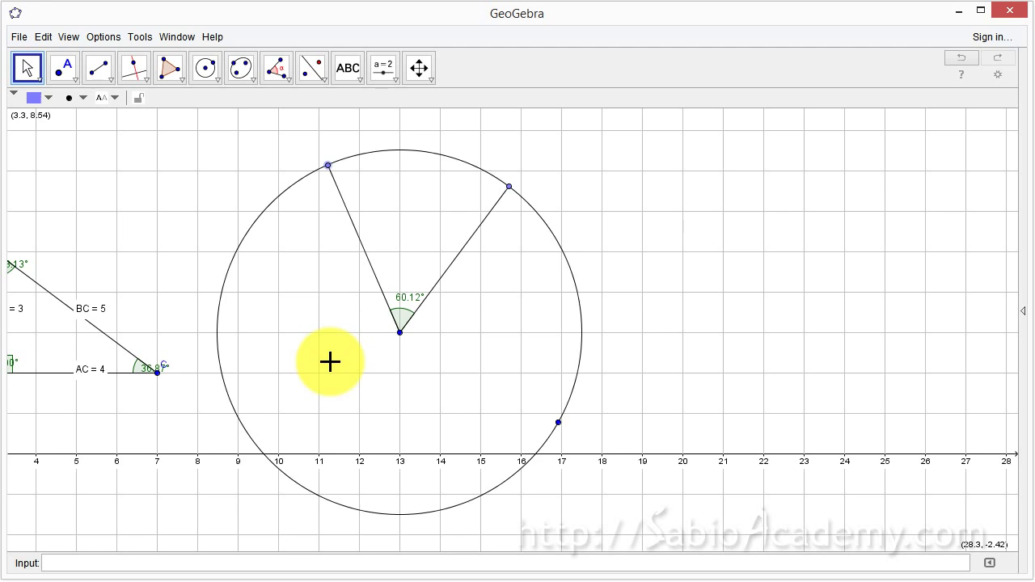
pyautogui.moveTo(328, 165); pyautogui.dragTo(312, 493)
pyautogui.moveTo(509, 191); pyautogui.dragTo(235, 367)
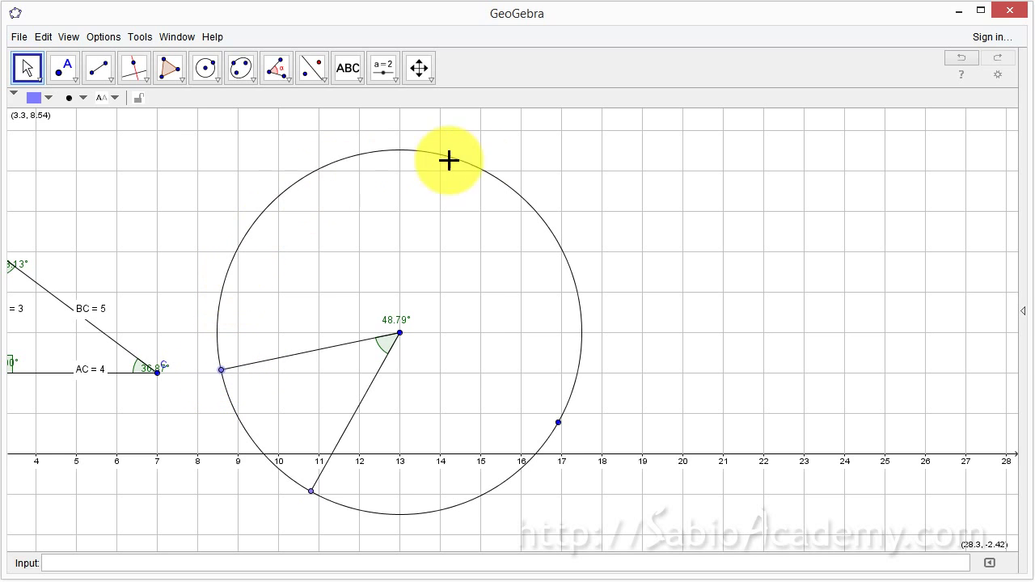
# Place a new point on the top of the circle
pyautogui.click(63, 69)
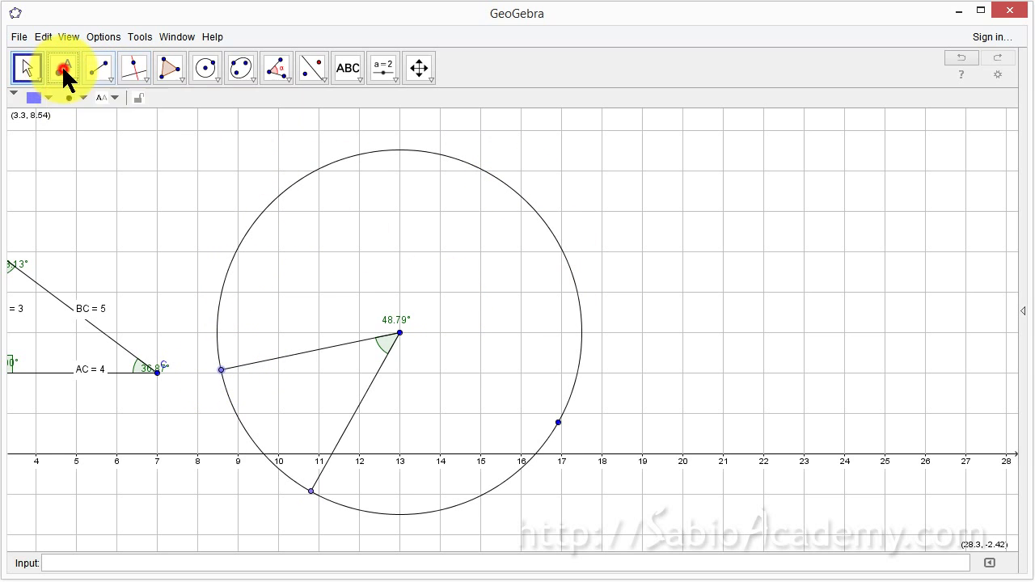
pyautogui.click(432, 152)
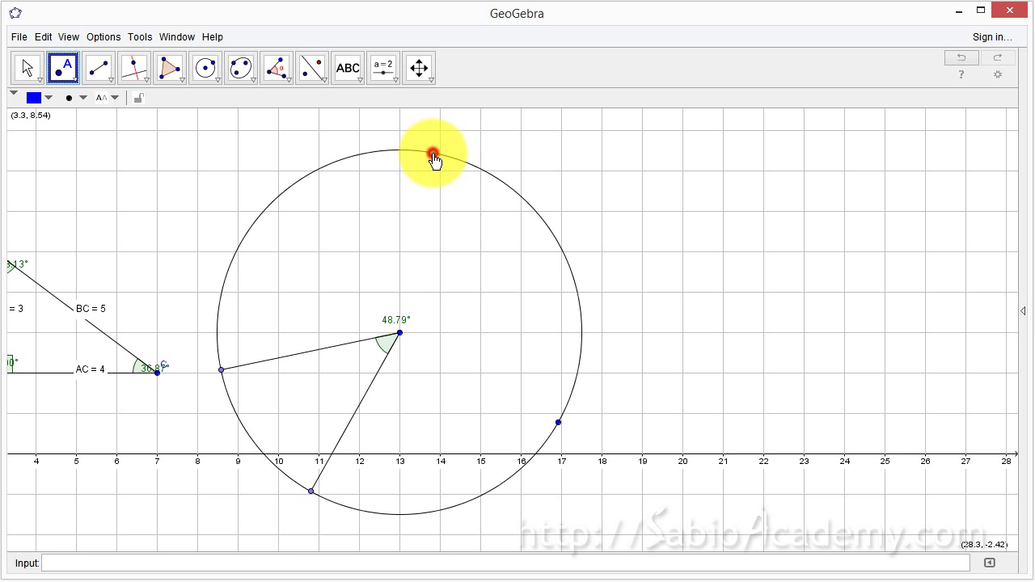
pyautogui.click(86, 70)
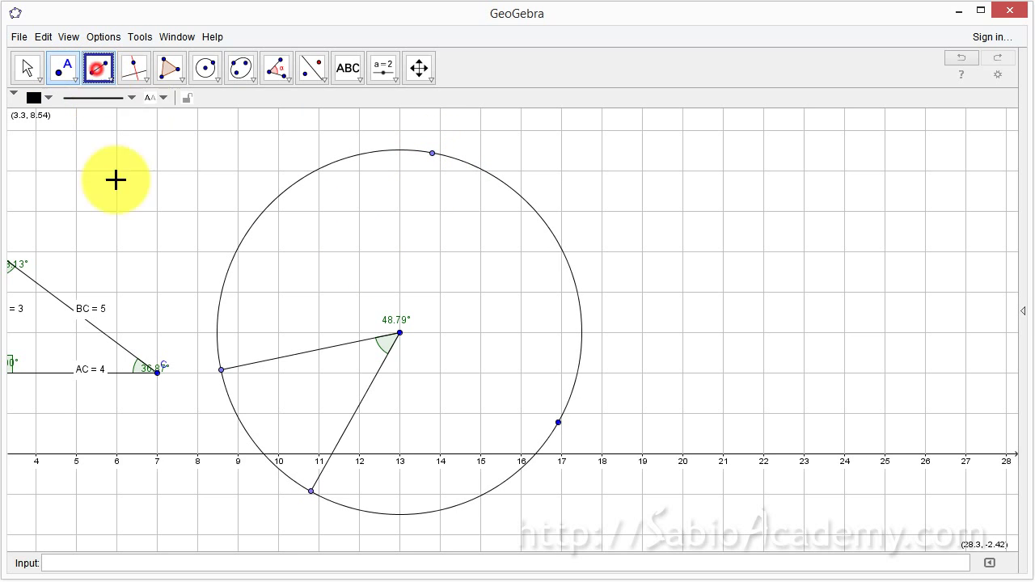
pyautogui.click(218, 370)
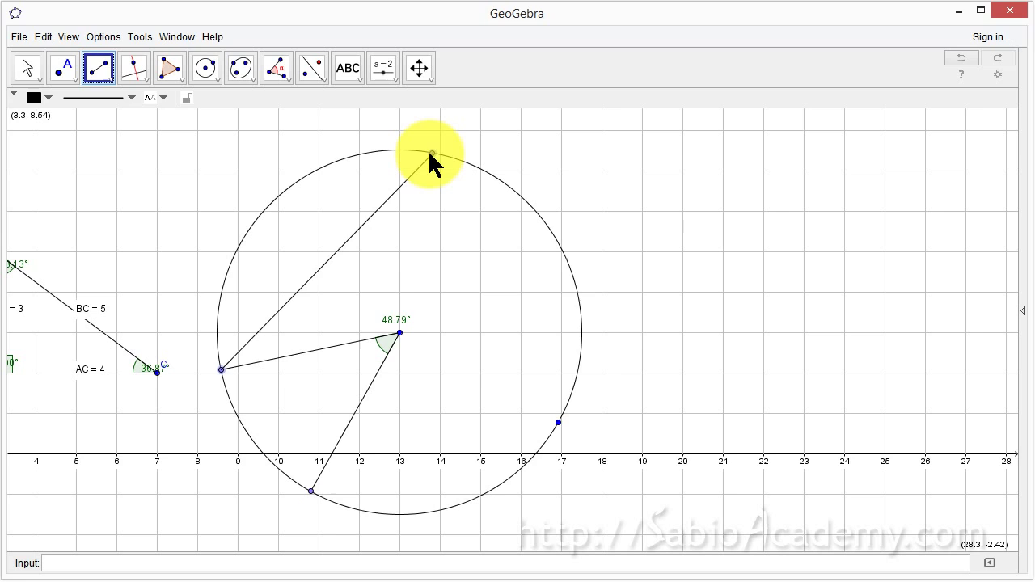
pyautogui.press('Escape')
pyautogui.doubleClick(430, 153)
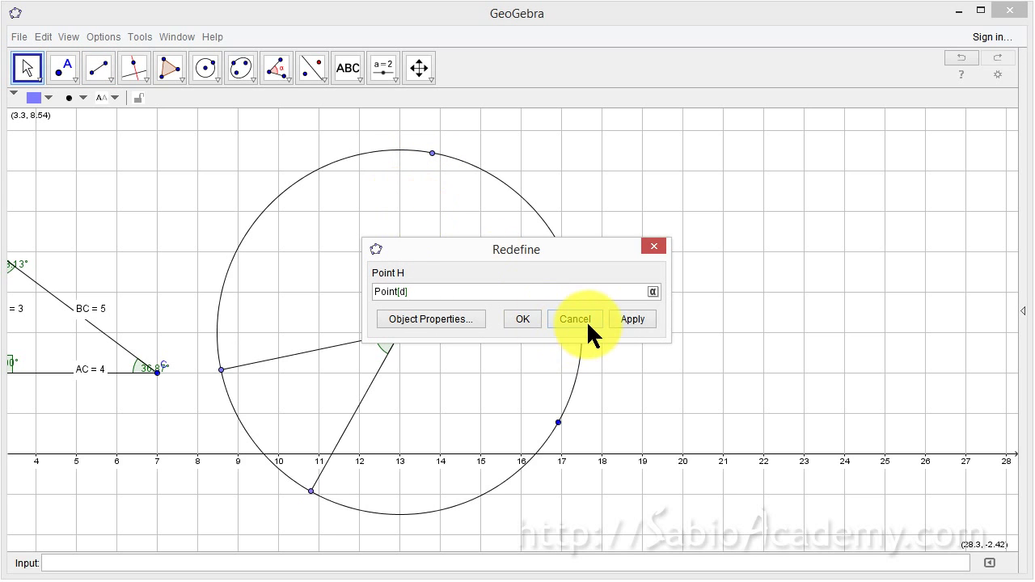
pyautogui.click(564, 319)
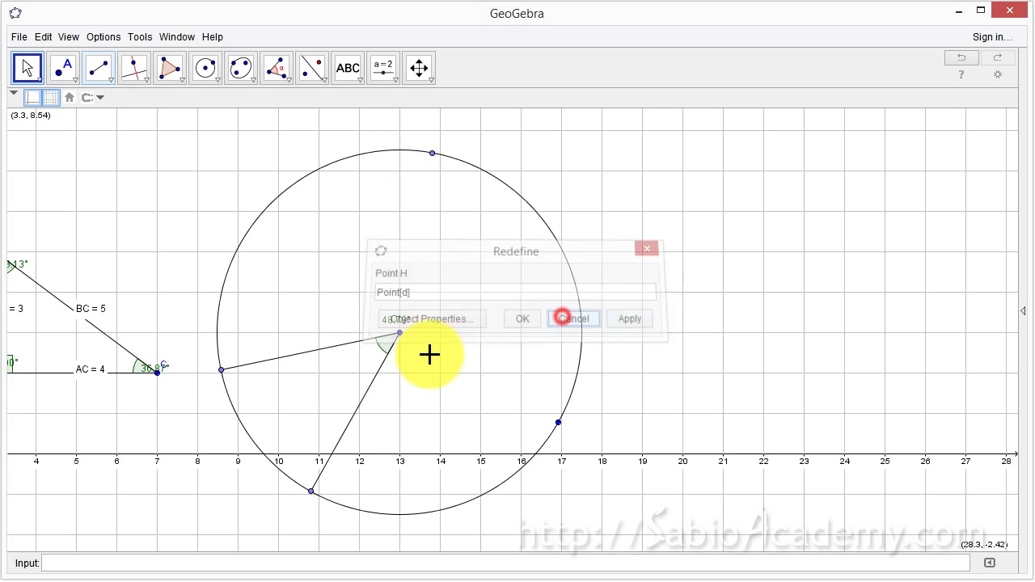
pyautogui.click(220, 368)
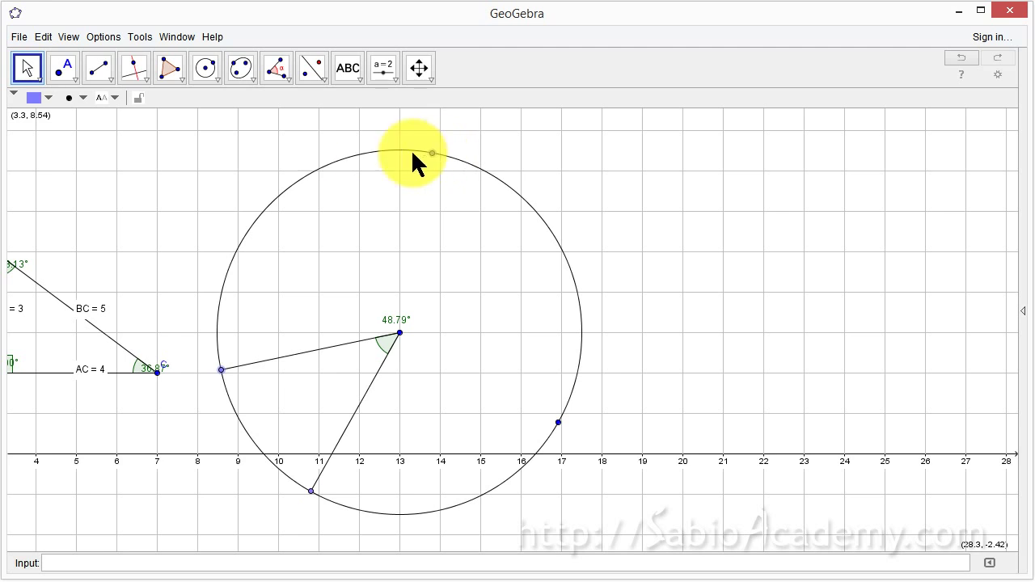
# Draw chords from the left point to the top point and from the top point to the bottom point
pyautogui.click(94, 65)
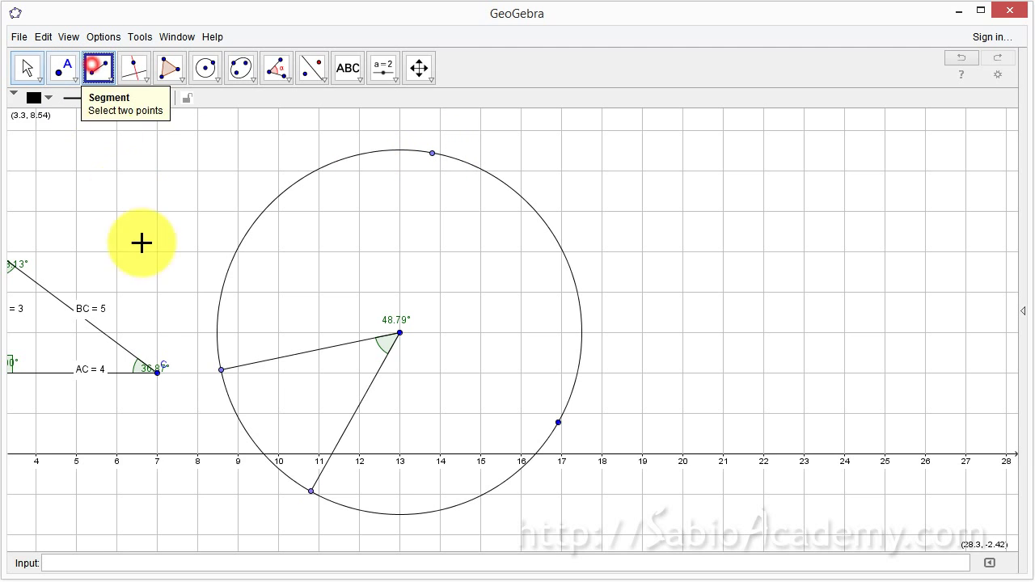
pyautogui.click(220, 369)
pyautogui.click(434, 154)
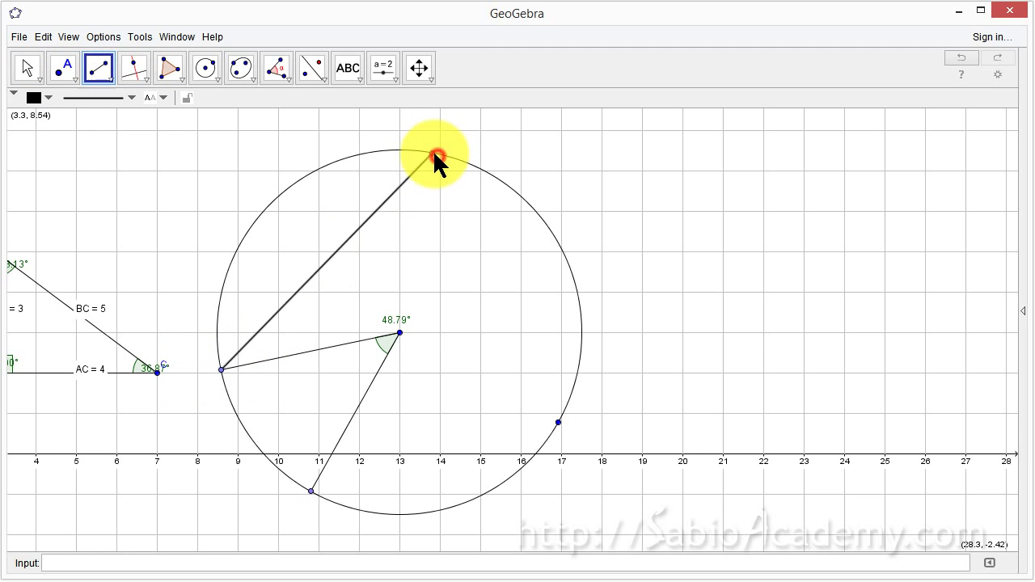
pyautogui.click(433, 153)
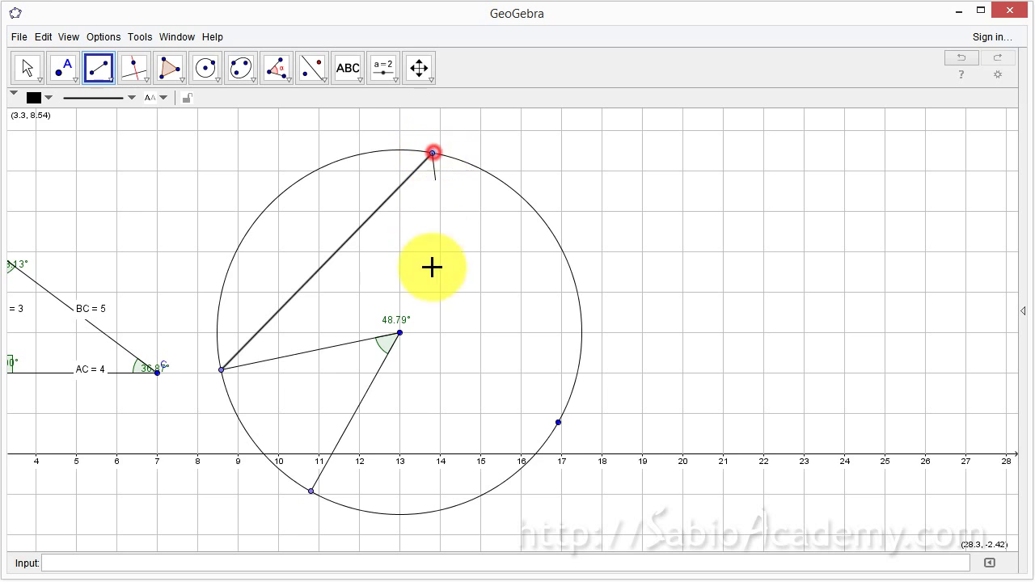
pyautogui.click(312, 491)
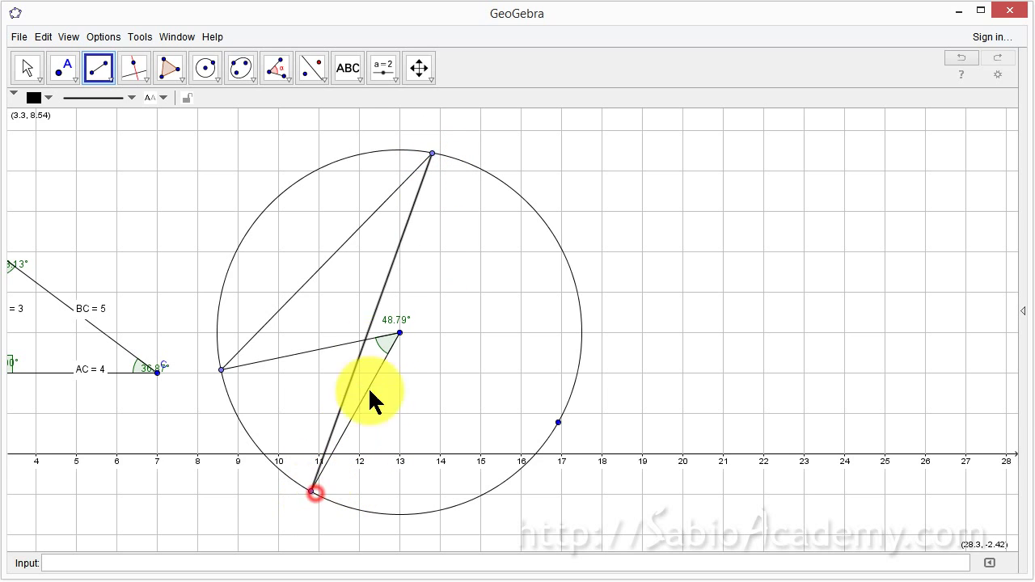
# Measure the angle left point–top vertex–bottom point, showing the 24.4° inscribed angle
pyautogui.click(275, 70)
pyautogui.click(221, 370)
pyautogui.click(431, 153)
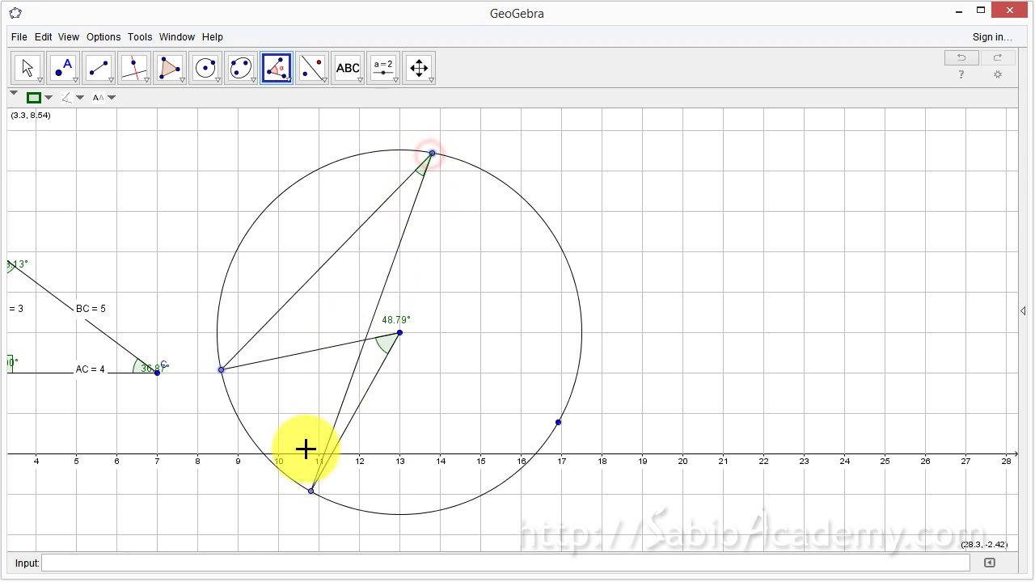
pyautogui.click(312, 491)
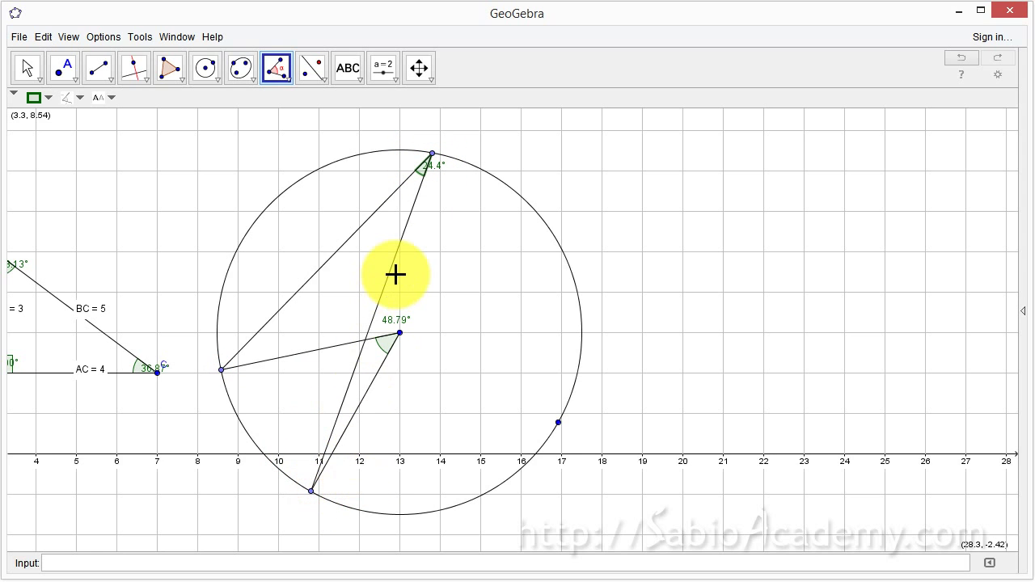
pyautogui.click(432, 153)
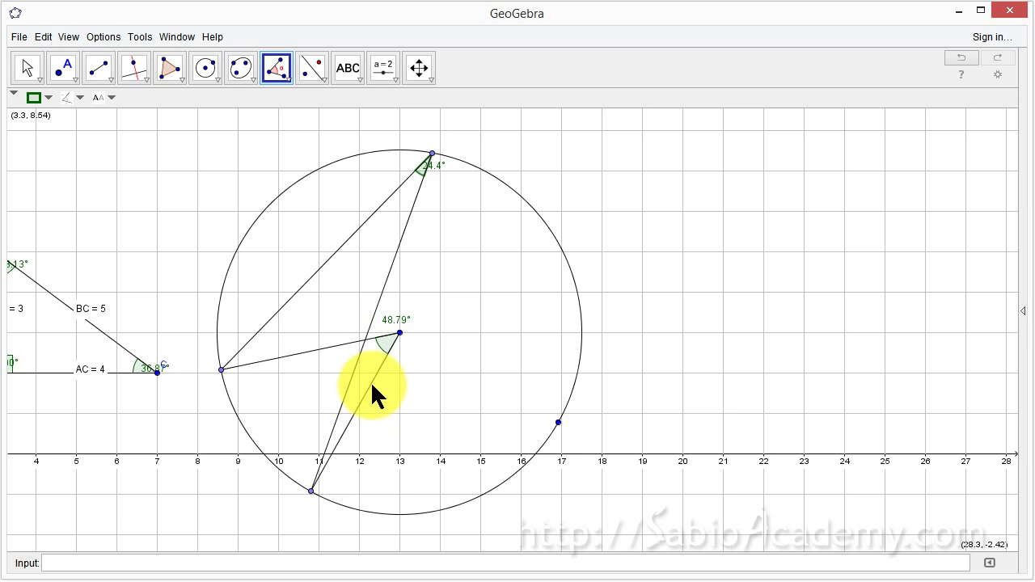
pyautogui.click(311, 490)
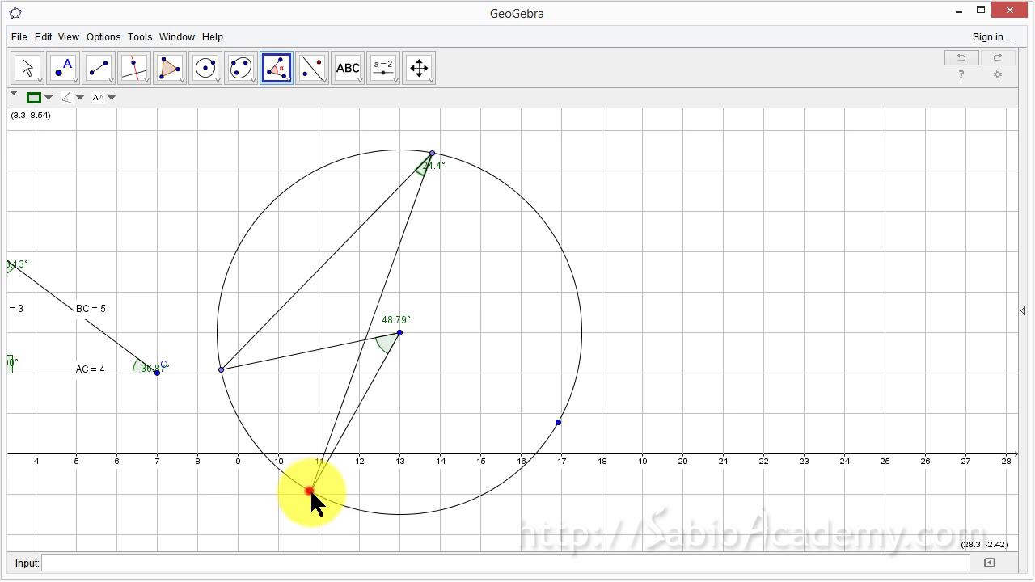
# Slide the bottom, top and left points along the circle and lift the inscribed angle label above its vertex
pyautogui.click(27, 69)
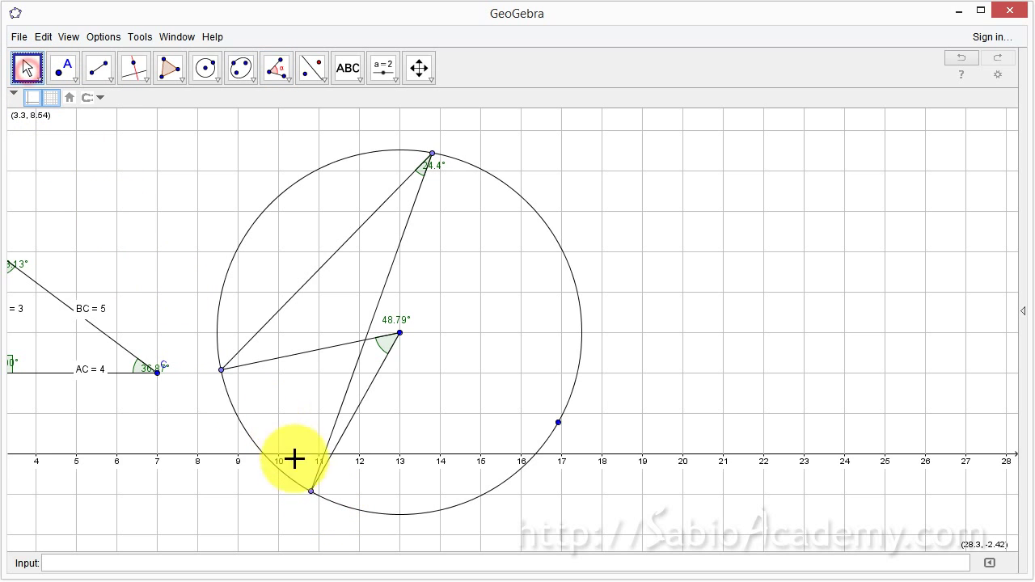
pyautogui.moveTo(311, 491); pyautogui.dragTo(408, 517)
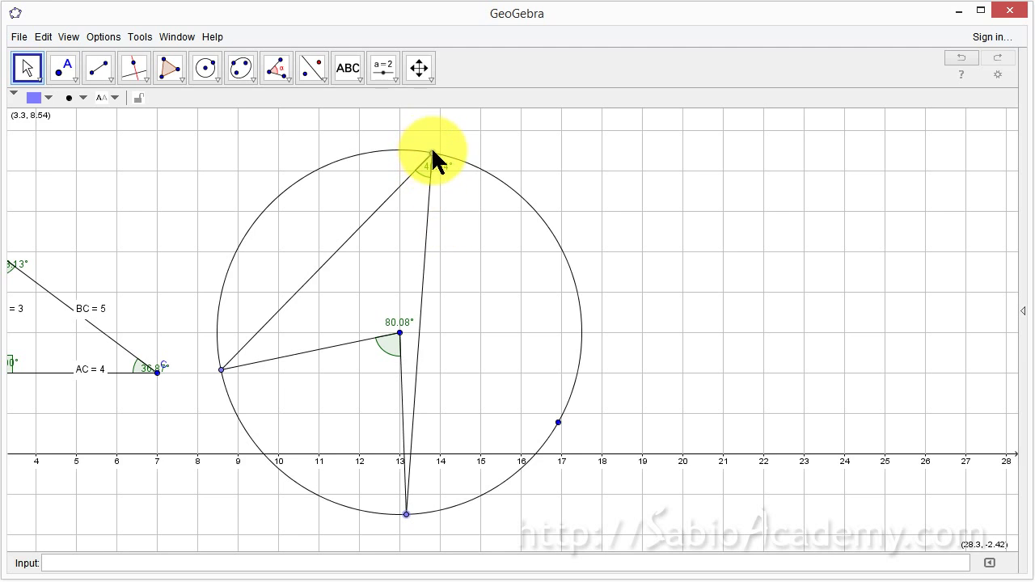
pyautogui.moveTo(432, 154); pyautogui.dragTo(327, 207)
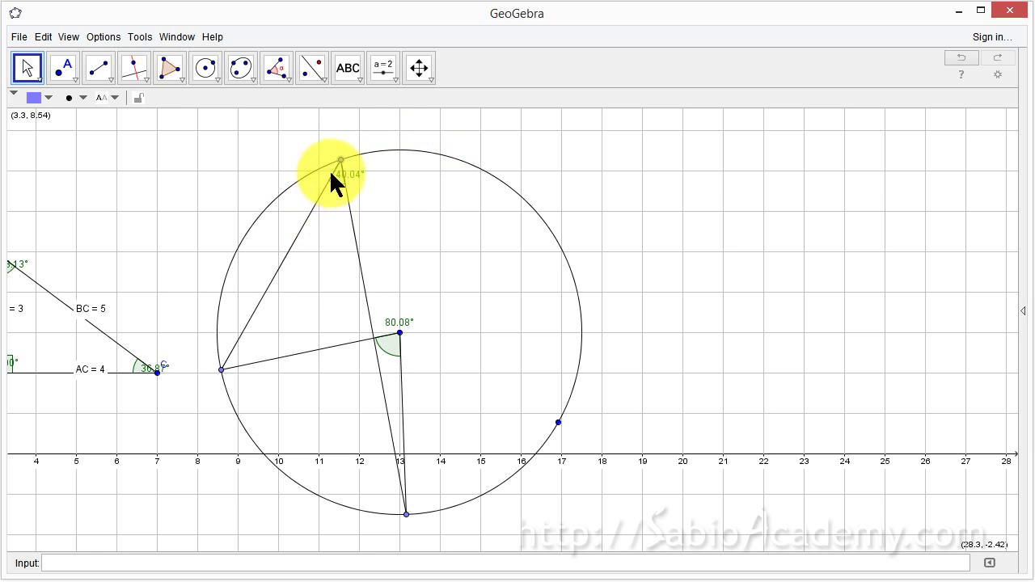
pyautogui.click(343, 175)
pyautogui.moveTo(335, 154); pyautogui.dragTo(361, 262)
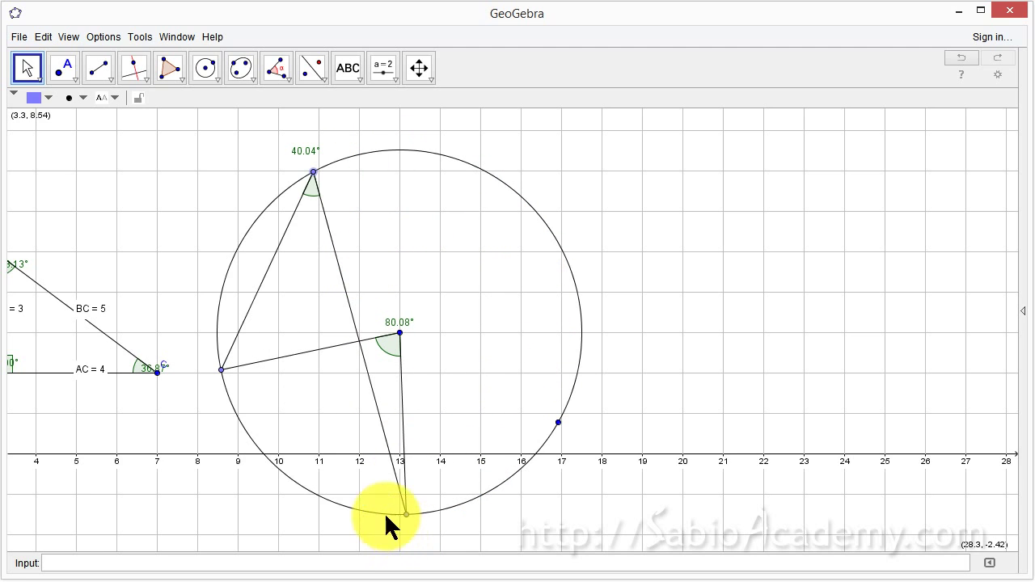
pyautogui.moveTo(220, 369); pyautogui.dragTo(249, 455)
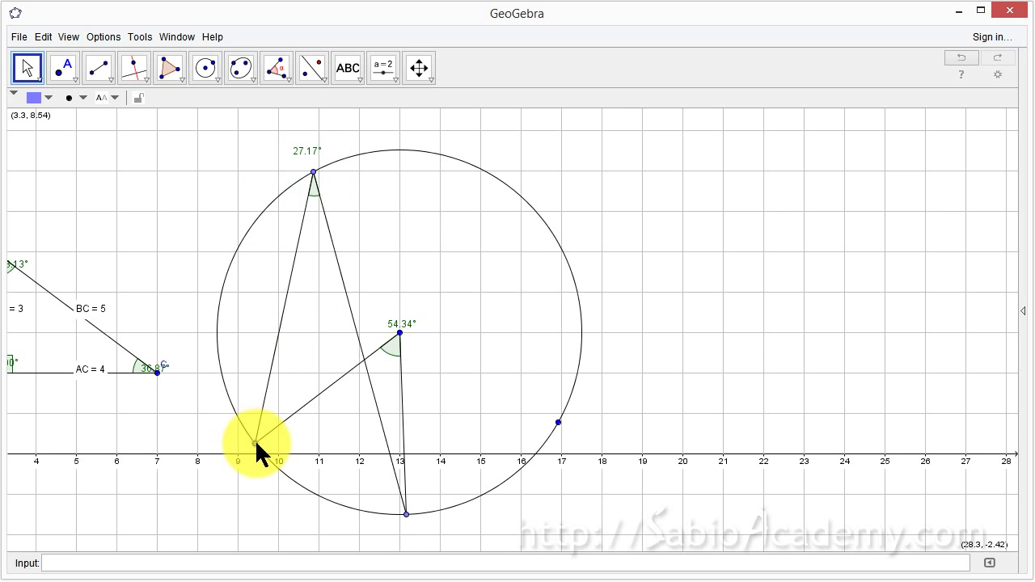
# Nudge the lower-left point along the circle to get a 50.13° central angle and 25.07° inscribed angle
pyautogui.moveTo(255, 444); pyautogui.dragTo(267, 464)
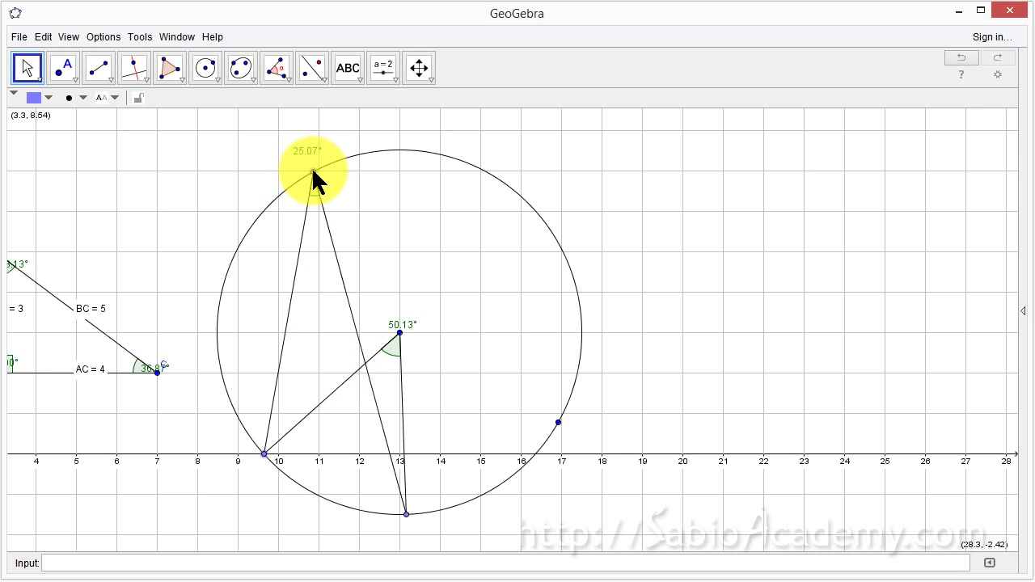
# Drag the inscribed angle's vertex to several places around the circle, ending on the opposite side
pyautogui.moveTo(312, 167); pyautogui.dragTo(220, 293)
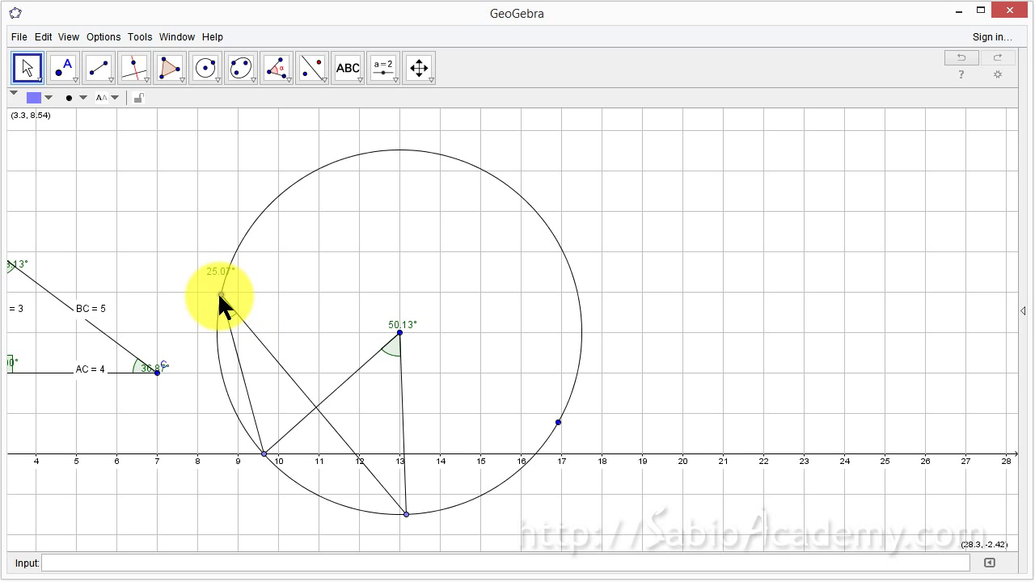
pyautogui.moveTo(219, 294); pyautogui.dragTo(503, 244)
pyautogui.moveTo(368, 211); pyautogui.dragTo(293, 282)
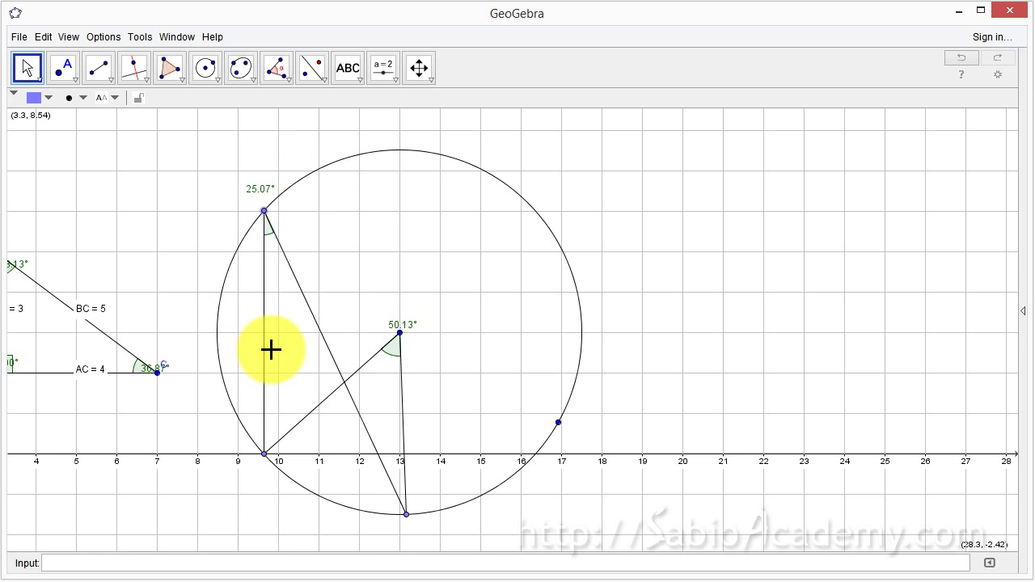
pyautogui.moveTo(263, 210); pyautogui.dragTo(548, 307)
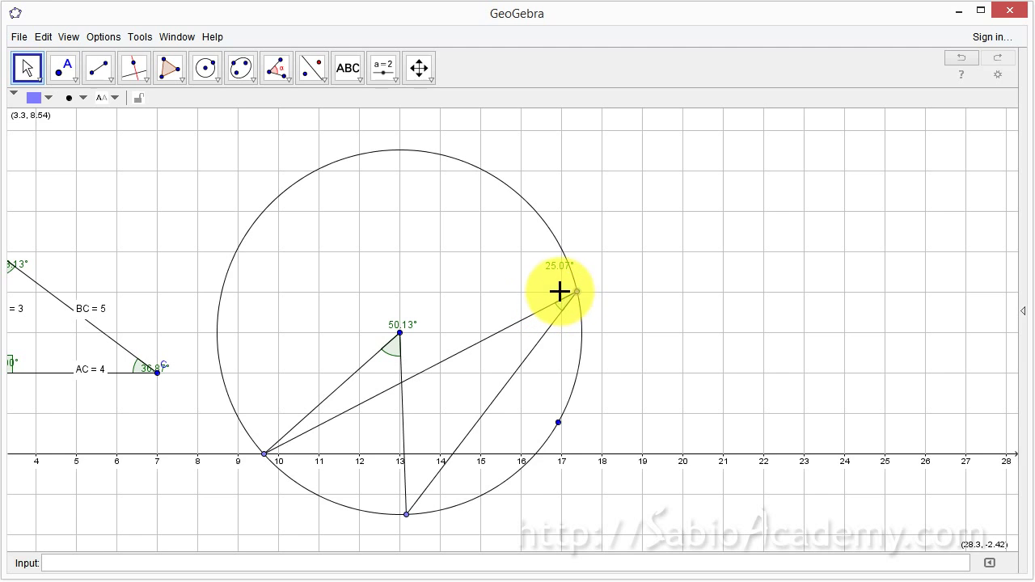
pyautogui.moveTo(576, 289); pyautogui.dragTo(479, 168)
pyautogui.moveTo(411, 223); pyautogui.dragTo(241, 317)
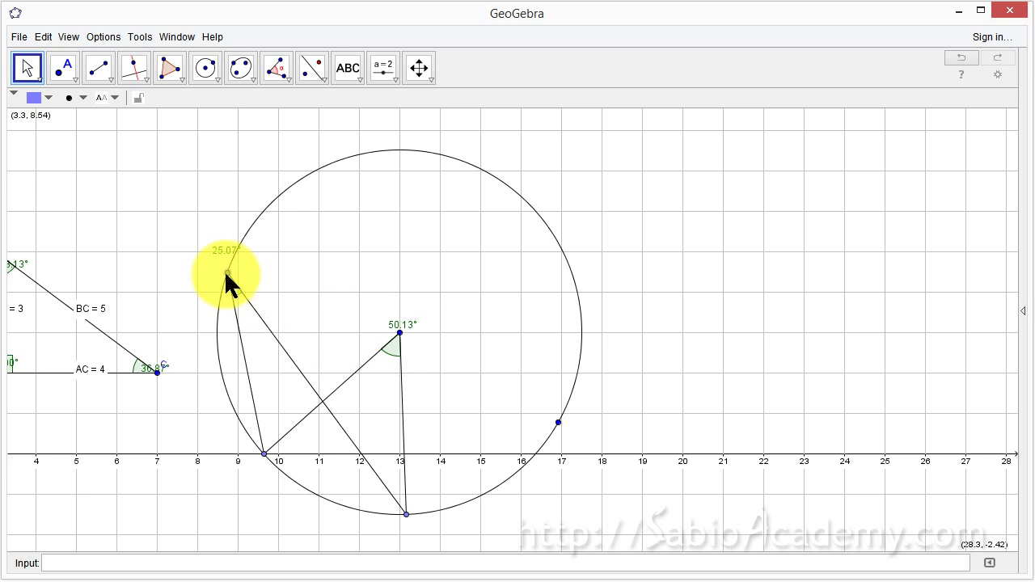
pyautogui.moveTo(224, 272); pyautogui.dragTo(226, 305)
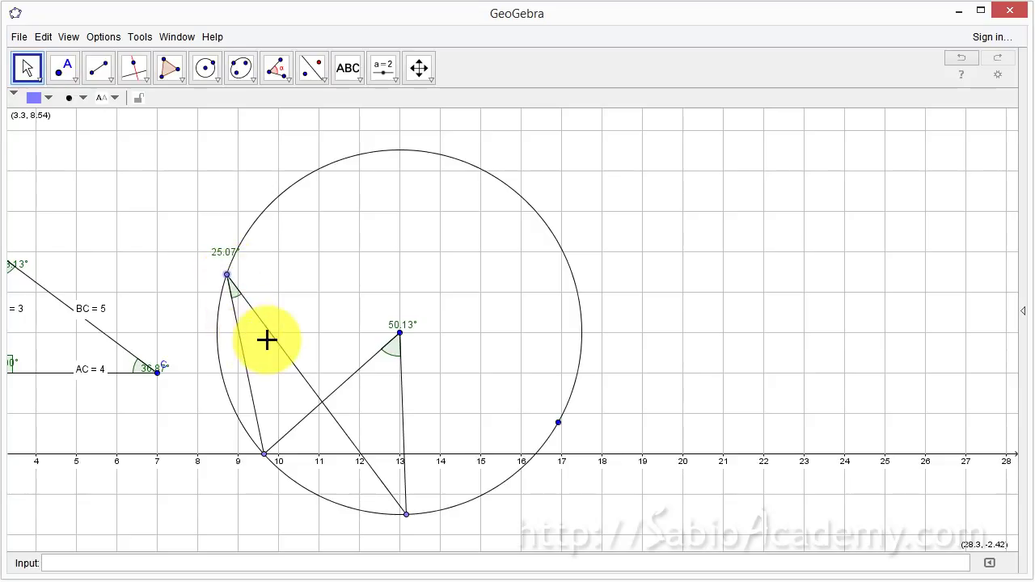